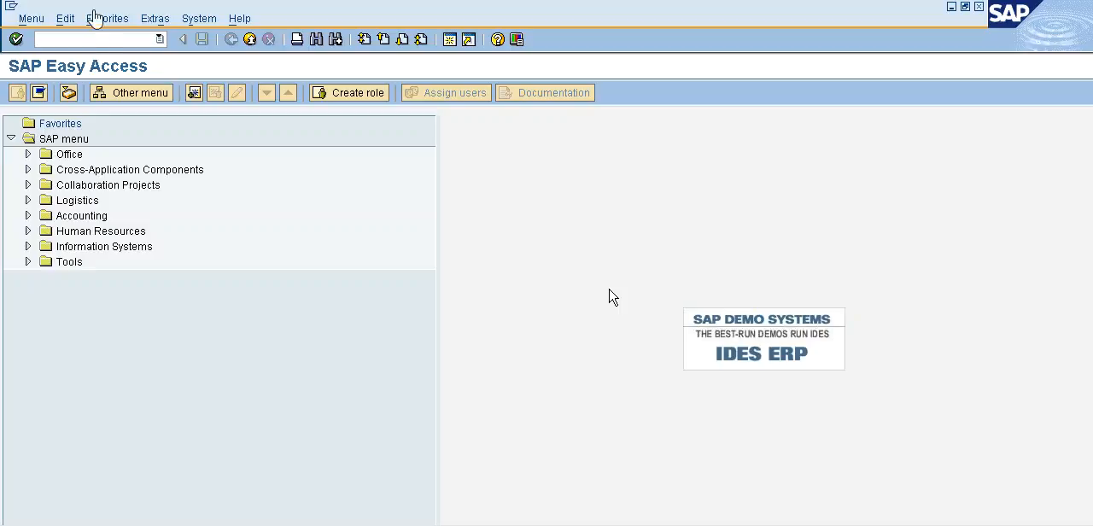
Run transaction OBA7 and open the details of document type SA, G/L account document.
{"action": "left_click", "coordinate": [103, 41]}
{"action": "type", "text": "OBA7"}
{"action": "key", "text": "Return"}
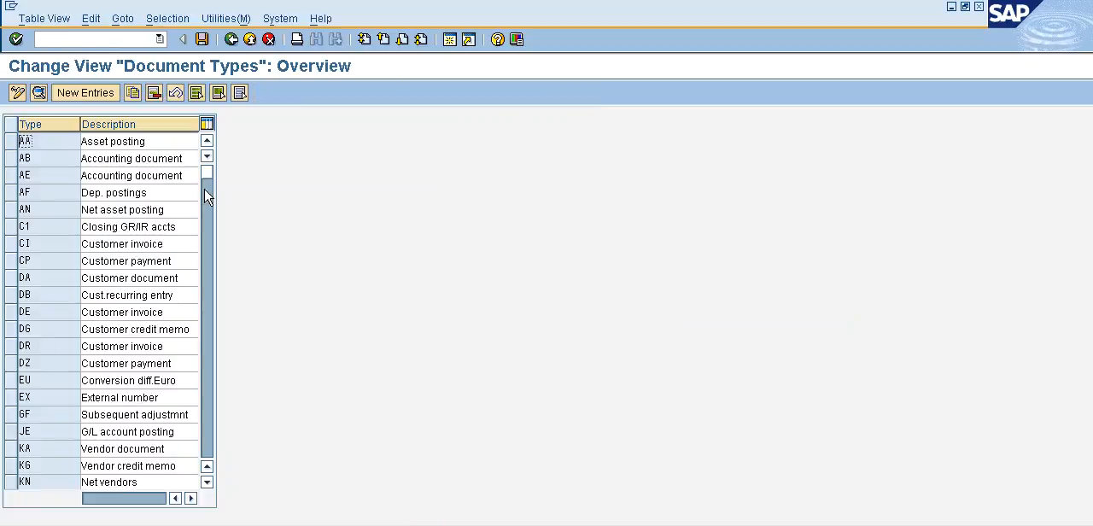
{"action": "left_click_drag", "start_coordinate": [206, 176], "coordinate": [205, 281]}
{"action": "double_click", "coordinate": [118, 397]}
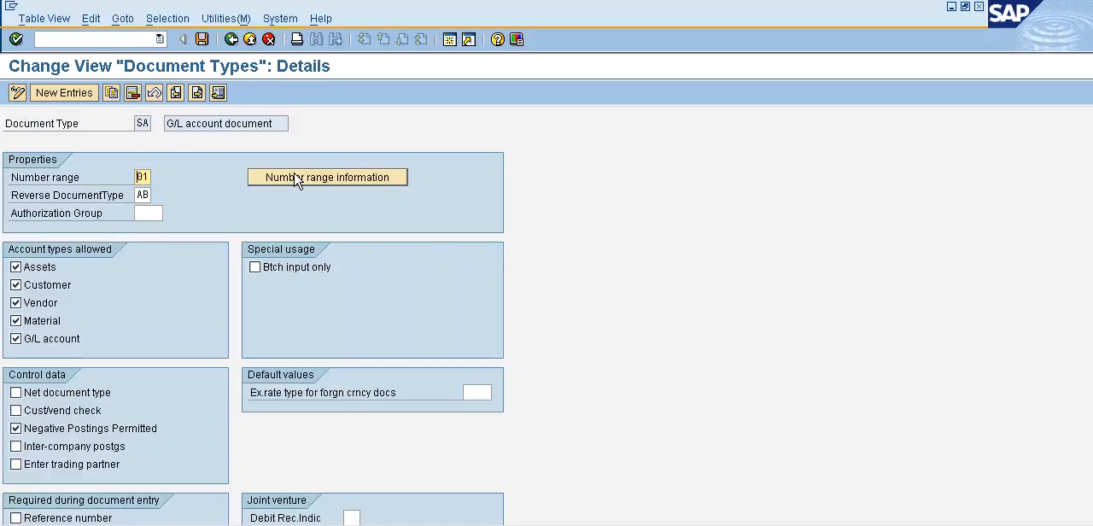
Open the accounting document number range intervals of company code POLO for changing.
{"action": "left_click", "coordinate": [296, 178]}
{"action": "type", "text": "POLO"}
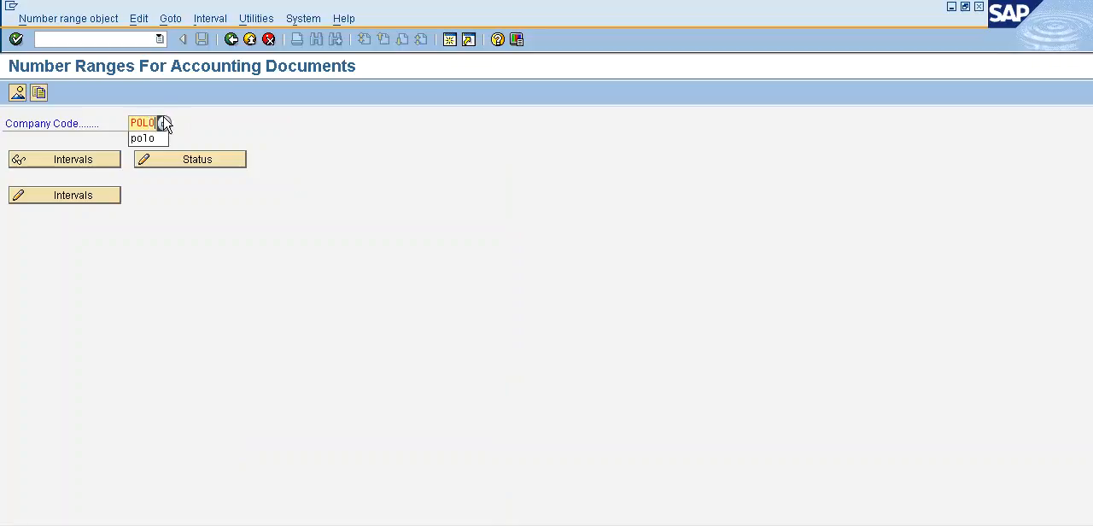
{"action": "left_click", "coordinate": [58, 203]}
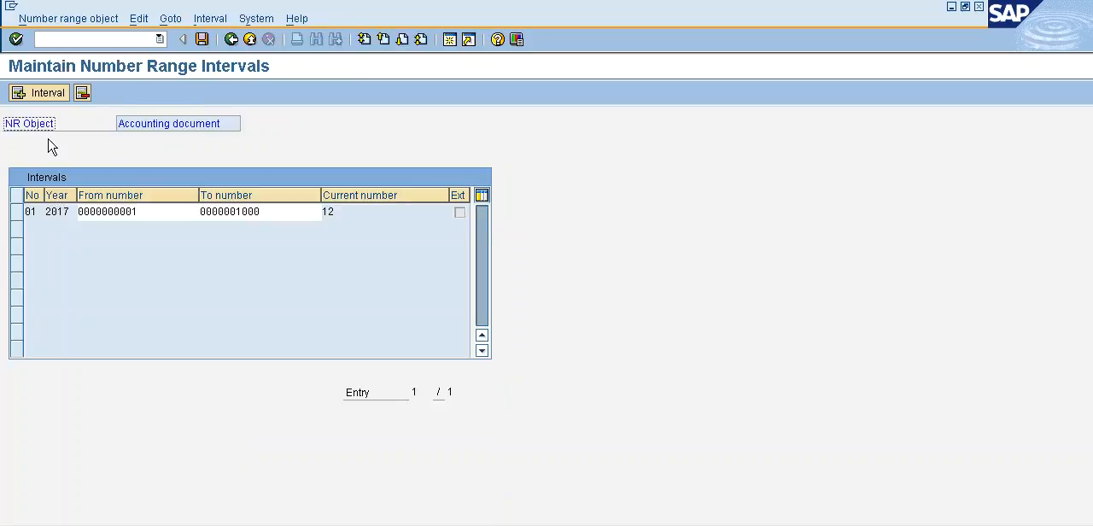
Start a new number range interval with number X2 and year 2017.
{"action": "left_click", "coordinate": [53, 96]}
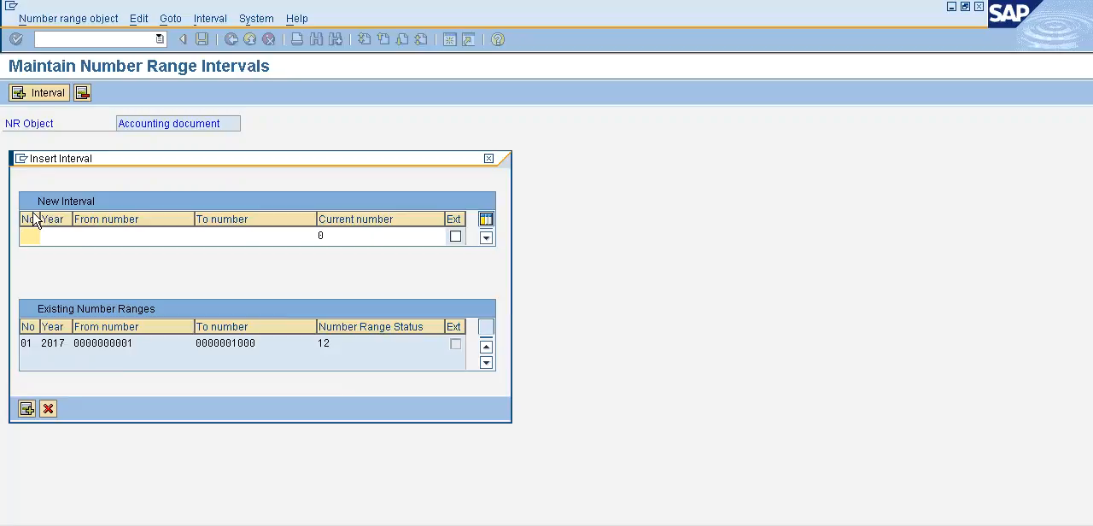
{"action": "type", "text": "X2"}
{"action": "left_click", "coordinate": [69, 238]}
{"action": "type", "text": "2017"}
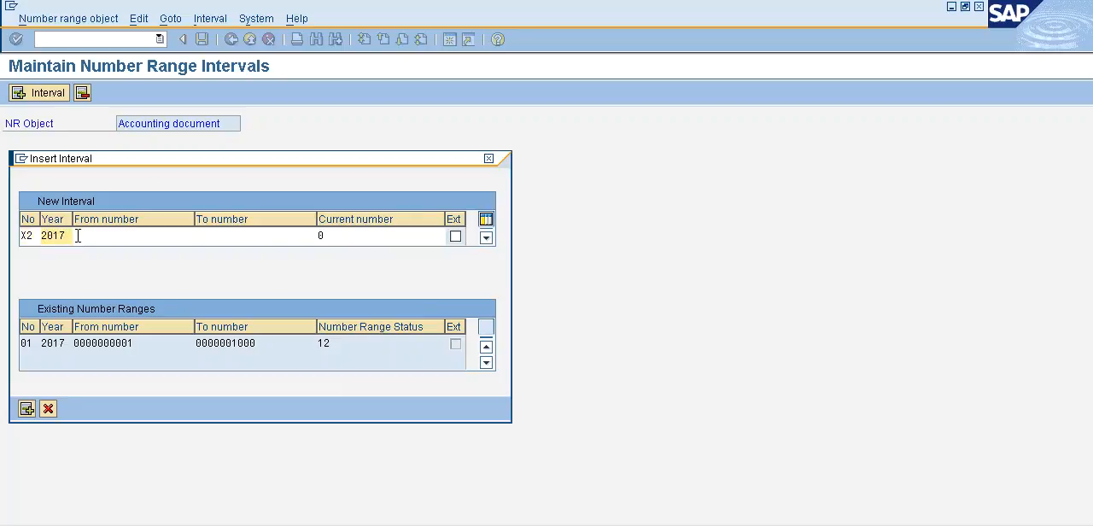
Take the free interval's start number 1001, set the end number to 2000, and insert the interval.
{"action": "left_click", "coordinate": [77, 236]}
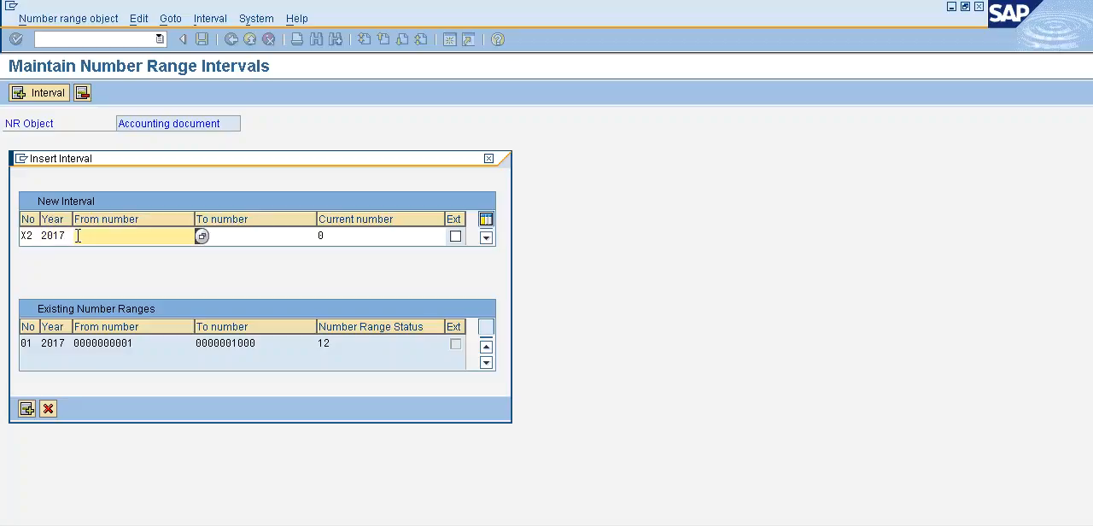
{"action": "key", "text": "F4"}
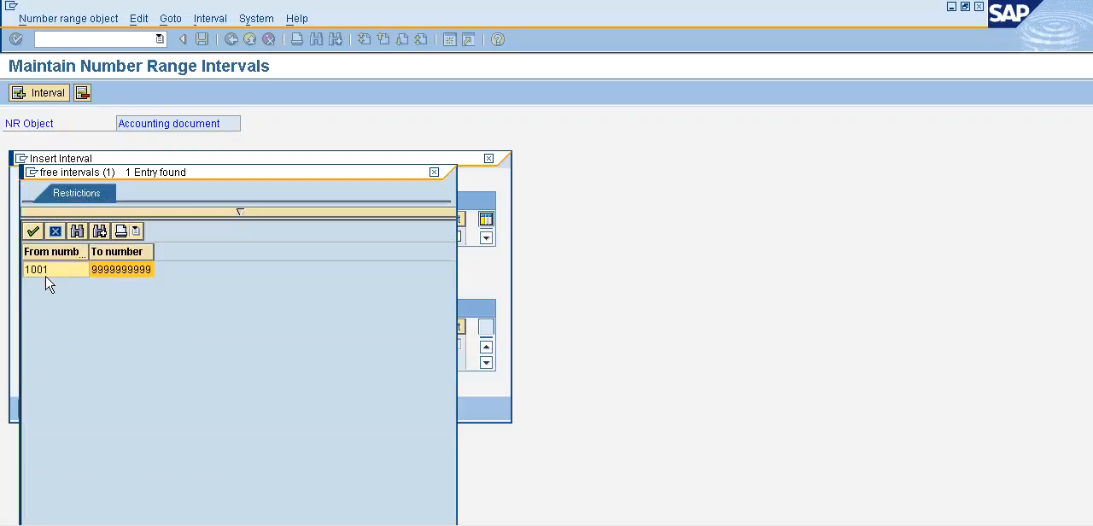
{"action": "double_click", "coordinate": [43, 272]}
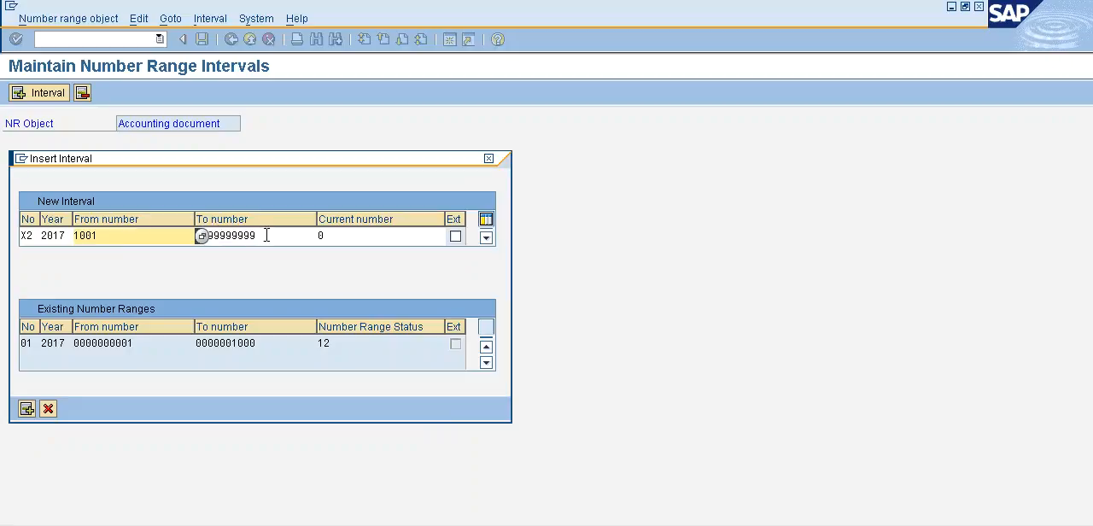
{"action": "key", "text": "Tab"}
{"action": "type", "text": "2000"}
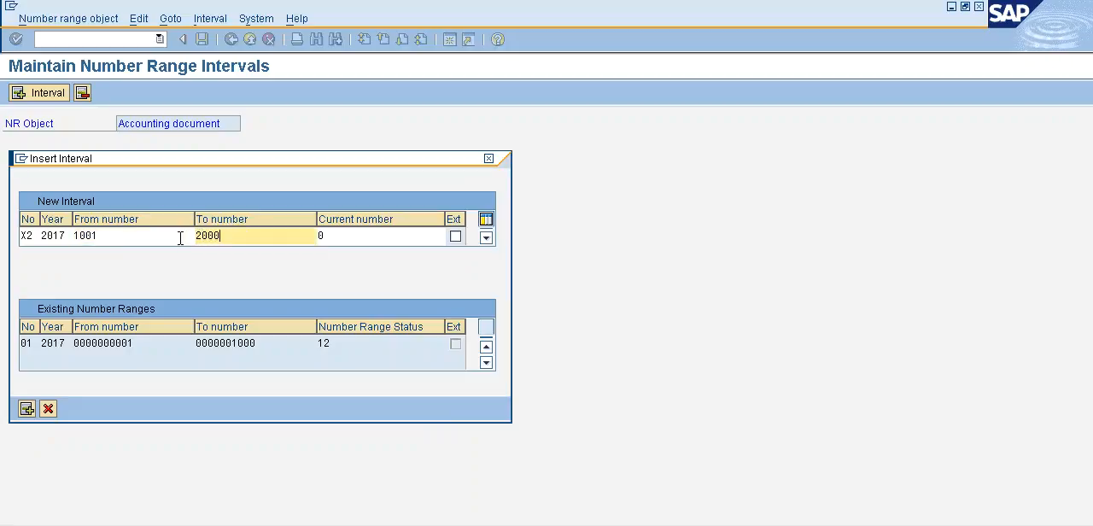
{"action": "key", "text": "Return"}
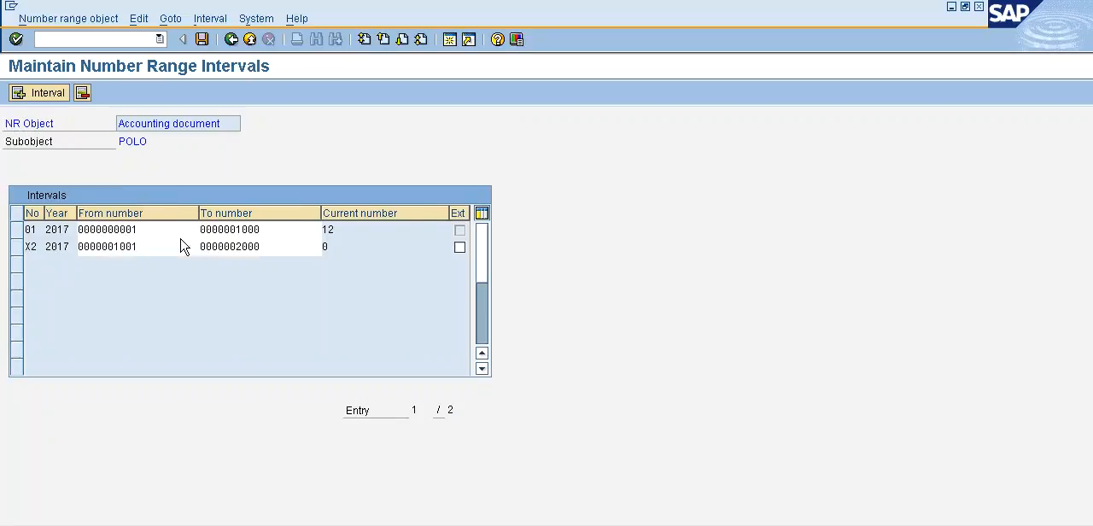
Save the number range intervals, acknowledge the transport notice, and return to the SAP Easy Access screen with /N.
{"action": "key", "text": "ctrl+s"}
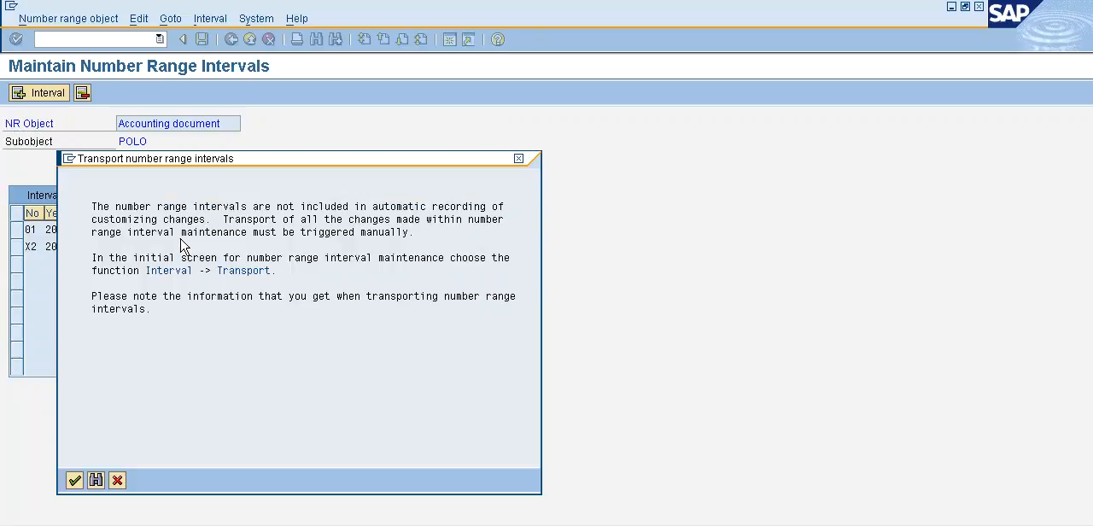
{"action": "left_click", "coordinate": [74, 481]}
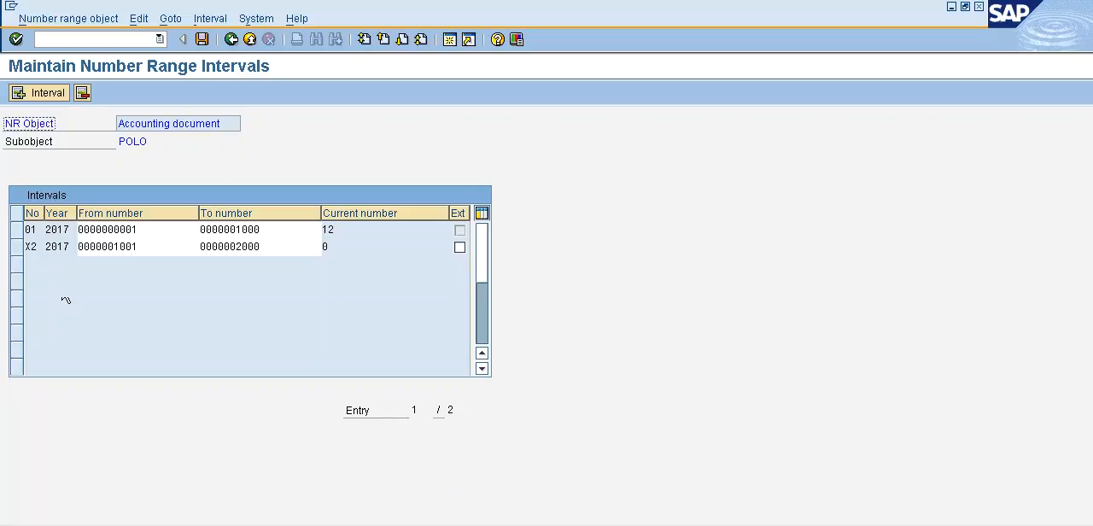
{"action": "left_click", "coordinate": [123, 41]}
{"action": "type", "text": "/N"}
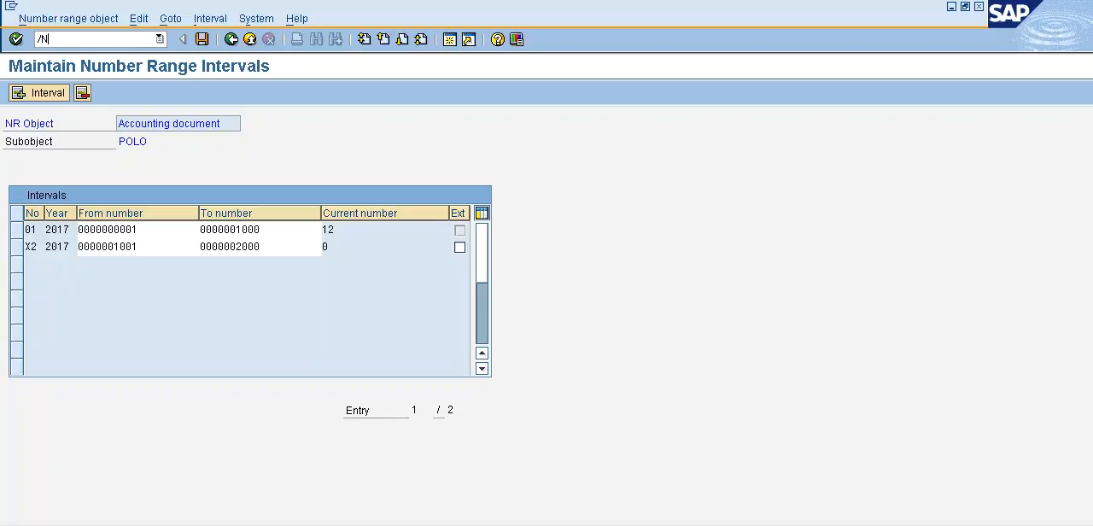
{"action": "key", "text": "Return"}
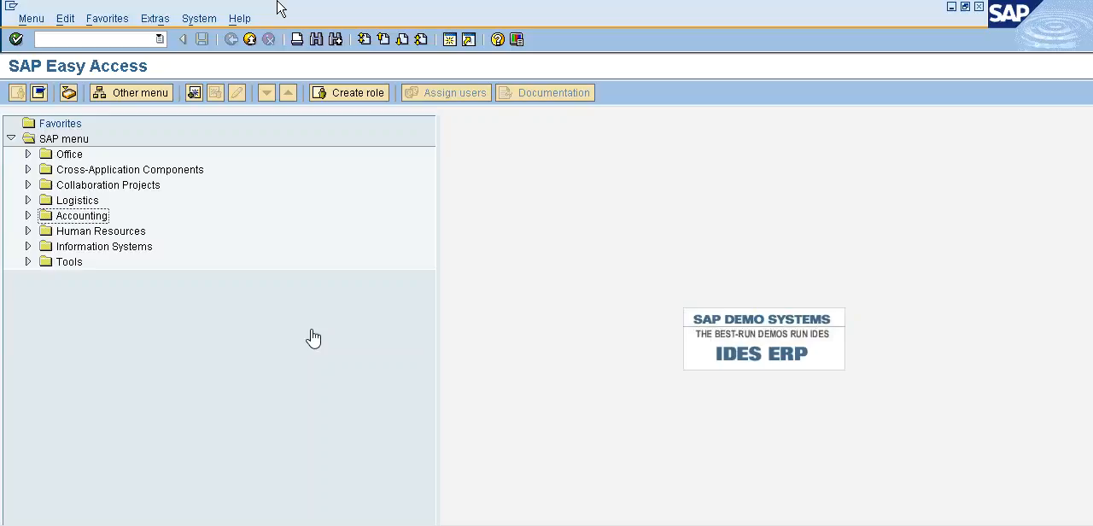
Expand Accounting, Financial Accounting, General Ledger and Posting in the SAP menu tree.
{"action": "left_click", "coordinate": [76, 218]}
{"action": "key", "text": "Right"}
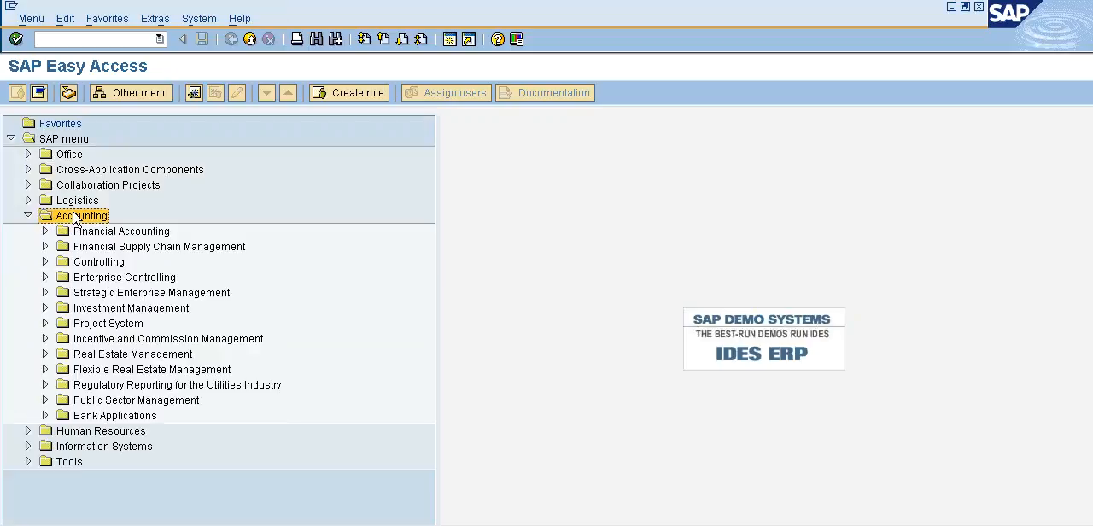
{"action": "key", "text": "Down"}
{"action": "key", "text": "Right"}
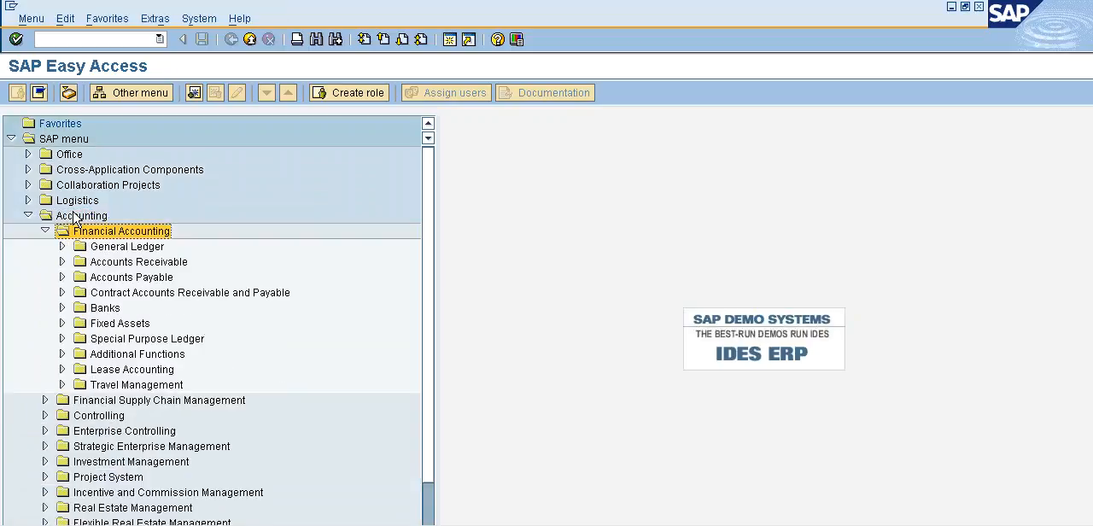
{"action": "key", "text": "Down"}
{"action": "key", "text": "Right"}
{"action": "key", "text": "Down"}
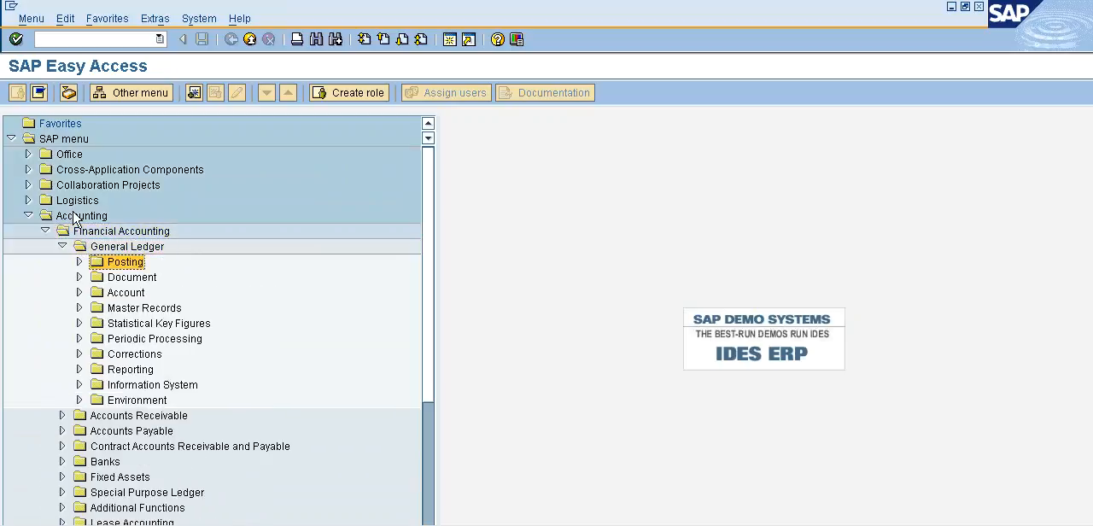
{"action": "key", "text": "Right"}
Expand Reference Documents under Posting and start transaction F-01, Sample Document.
{"action": "key", "text": "Down"}
{"action": "key", "text": "Down"}
{"action": "key", "text": "Down"}
{"action": "key", "text": "Down"}
{"action": "key", "text": "Down"}
{"action": "key", "text": "Down"}
{"action": "key", "text": "Down"}
{"action": "key", "text": "Down"}
{"action": "key", "text": "Down"}
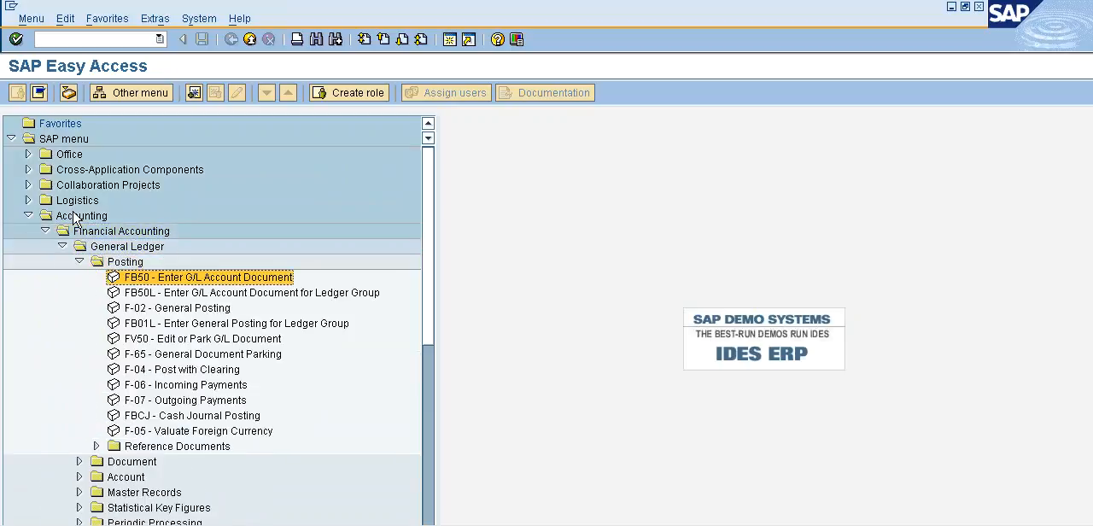
{"action": "key", "text": "Down"}
{"action": "key", "text": "Down"}
{"action": "key", "text": "Down"}
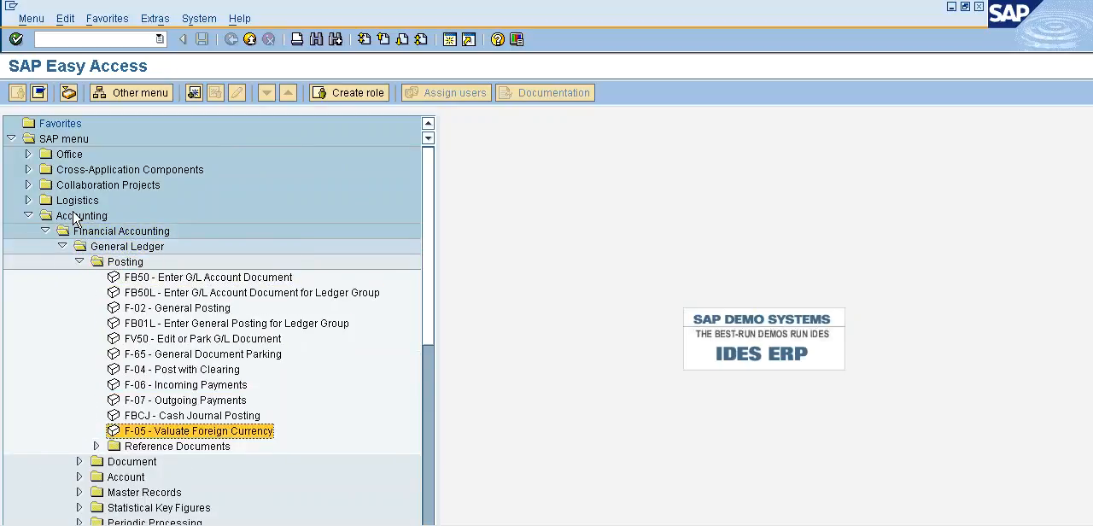
{"action": "key", "text": "Right"}
{"action": "key", "text": "Down"}
{"action": "key", "text": "Down"}
{"action": "key", "text": "Down"}
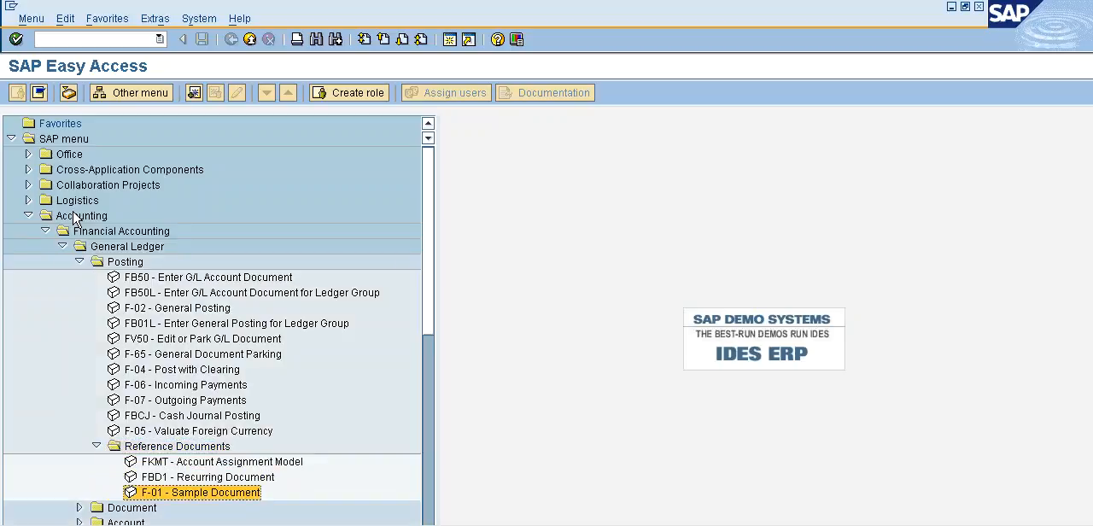
{"action": "key", "text": "Return"}
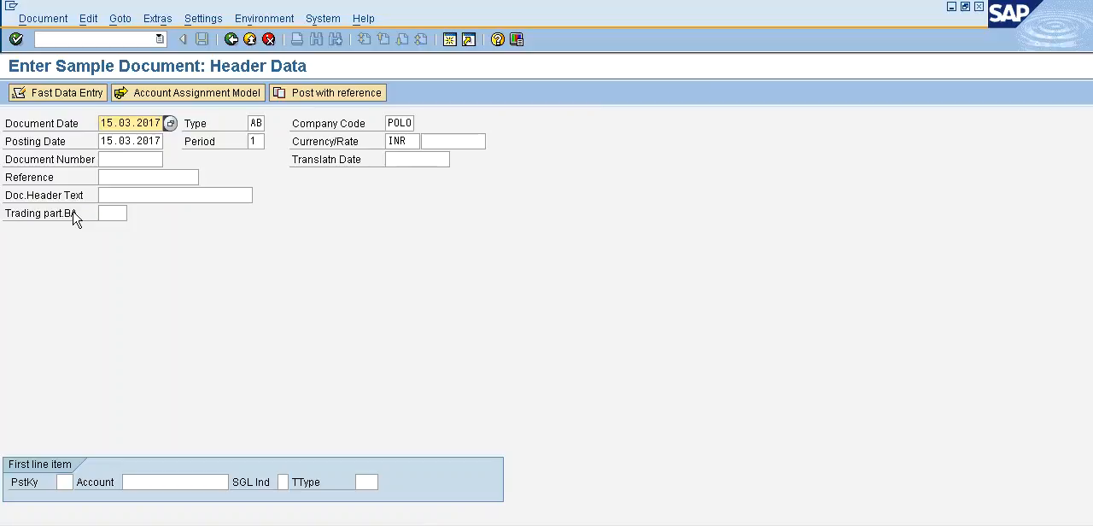
Set the sample document's reference to RENT A/C and start the first line item with posting key 40 and G/L account 500001.
{"action": "left_click", "coordinate": [122, 173]}
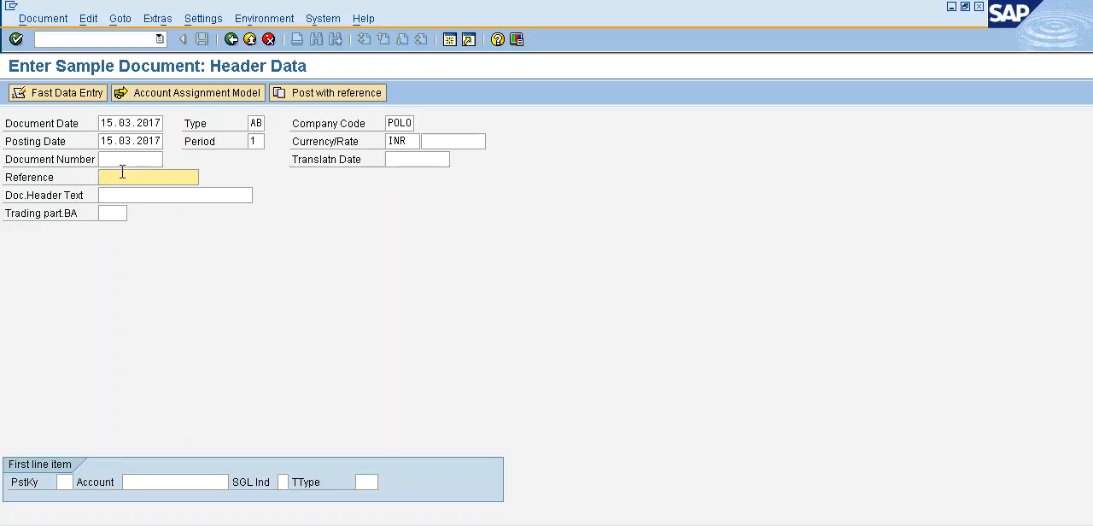
{"action": "type", "text": "re"}
{"action": "left_click", "coordinate": [123, 192]}
{"action": "left_click", "coordinate": [65, 482]}
{"action": "type", "text": "40"}
{"action": "left_click", "coordinate": [139, 482]}
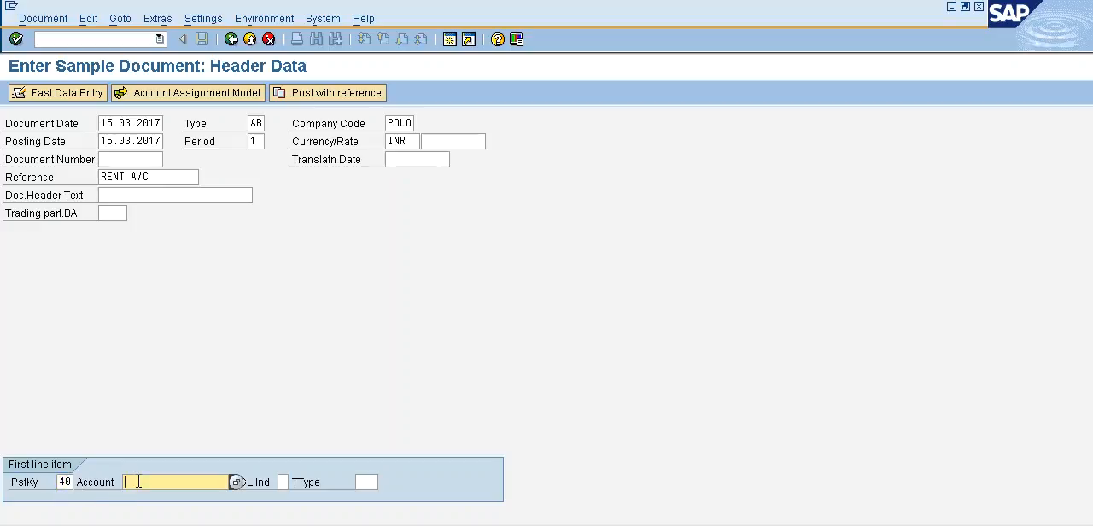
{"action": "type", "text": "5000"}
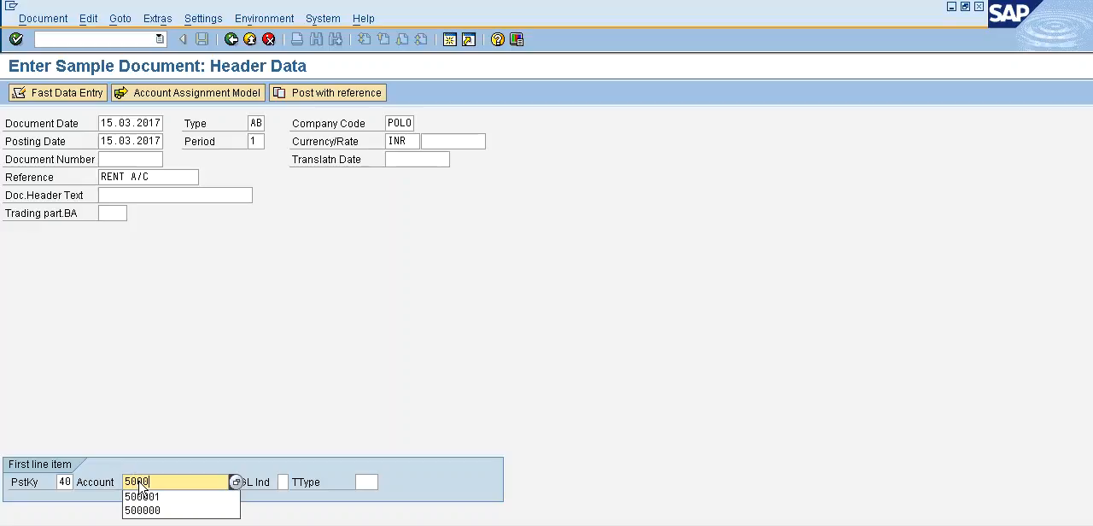
{"action": "type", "text": "0"}
{"action": "type", "text": "1"}
{"action": "key", "text": "Return"}
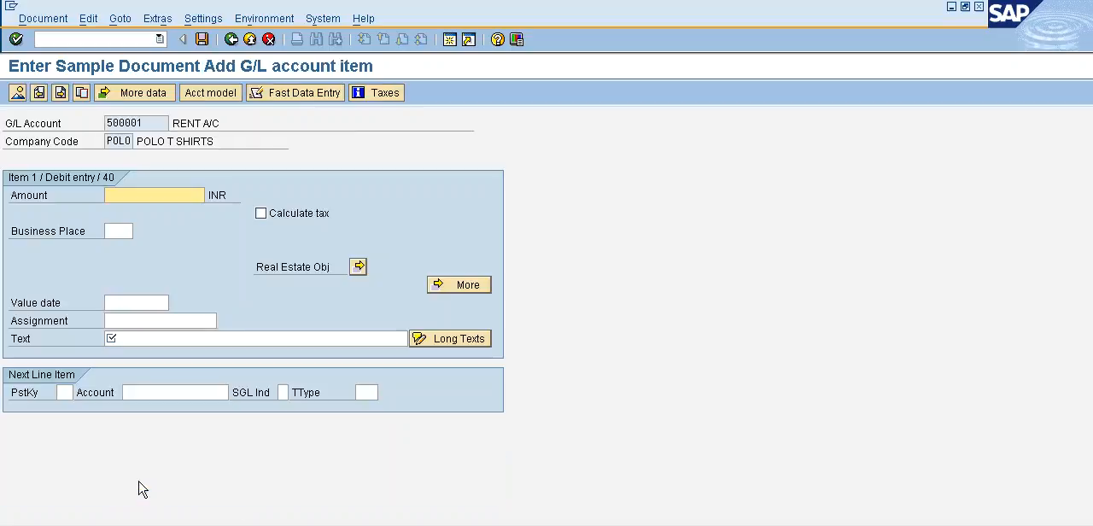
Set the debit item's amount to 25000 INR and its text to RENT PAID.
{"action": "type", "text": "2500"}
{"action": "left_click", "coordinate": [165, 209]}
{"action": "left_click", "coordinate": [155, 338]}
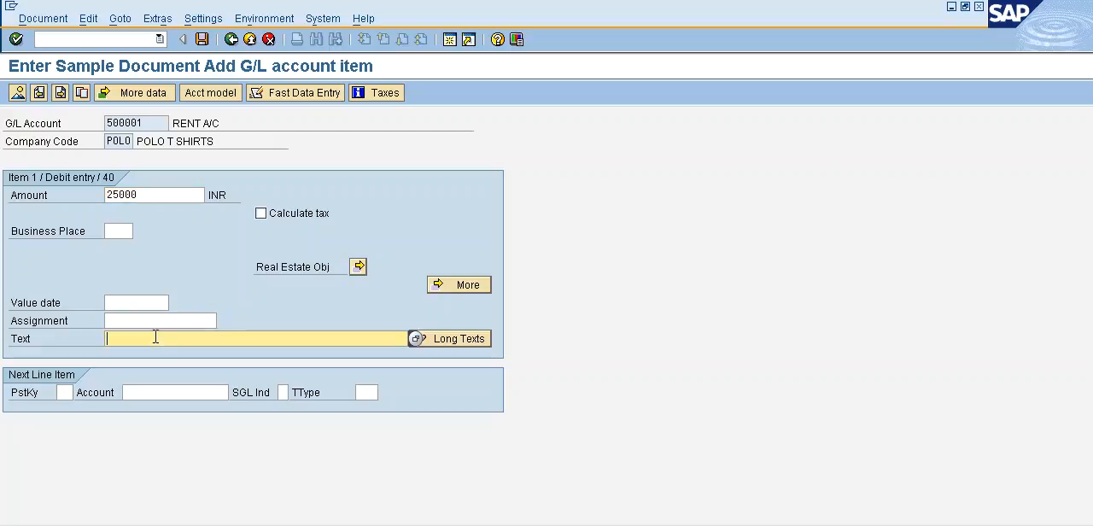
{"action": "type", "text": "RENT"}
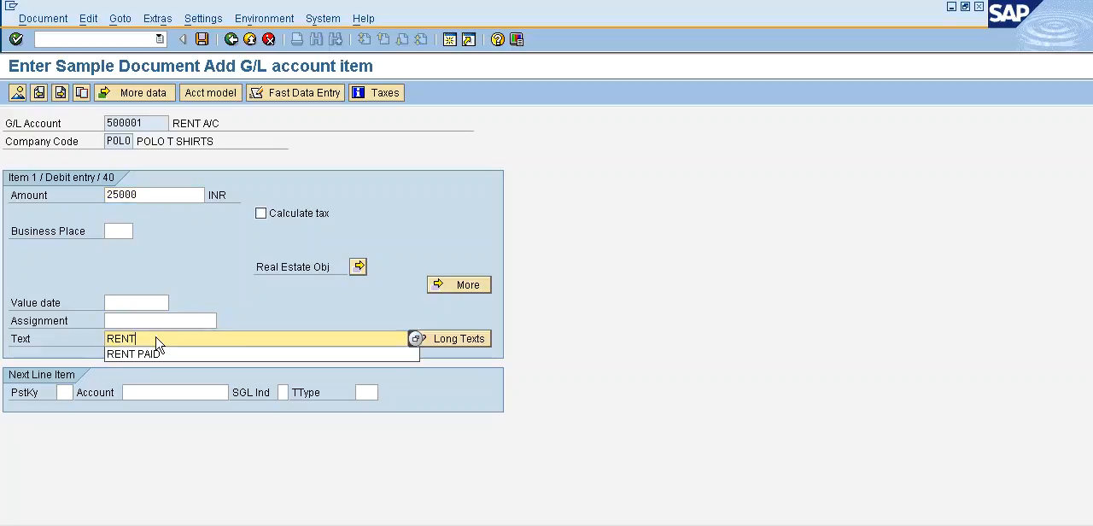
{"action": "type", "text": "PAID"}
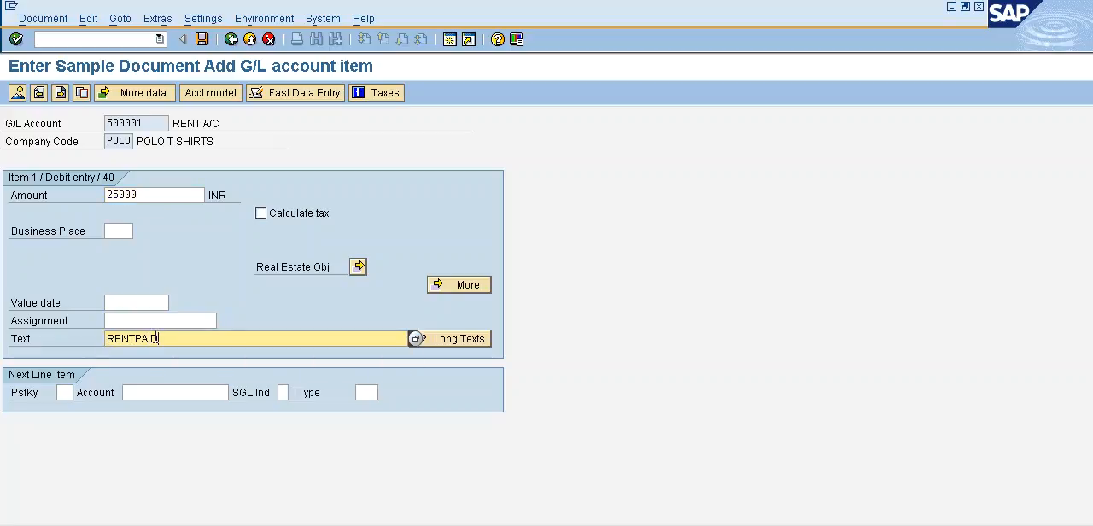
{"action": "left_click", "coordinate": [137, 339]}
{"action": "type", "text": "PAID"}
Add the next line item with posting key 50 and G/L account 200000.
{"action": "left_click", "coordinate": [65, 392]}
{"action": "type", "text": "4"}
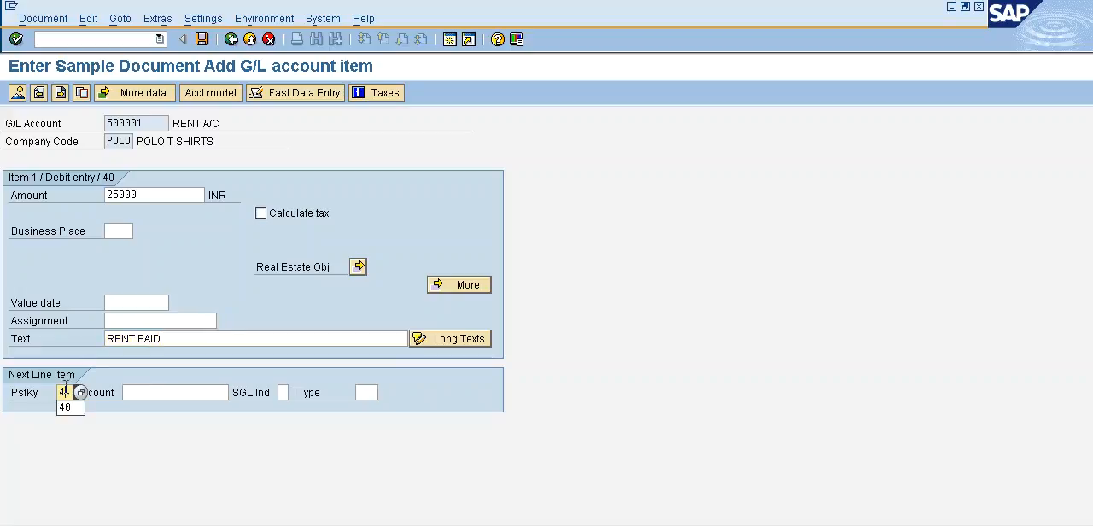
{"action": "key", "text": "BackSpace"}
{"action": "type", "text": "50"}
{"action": "left_click", "coordinate": [135, 391]}
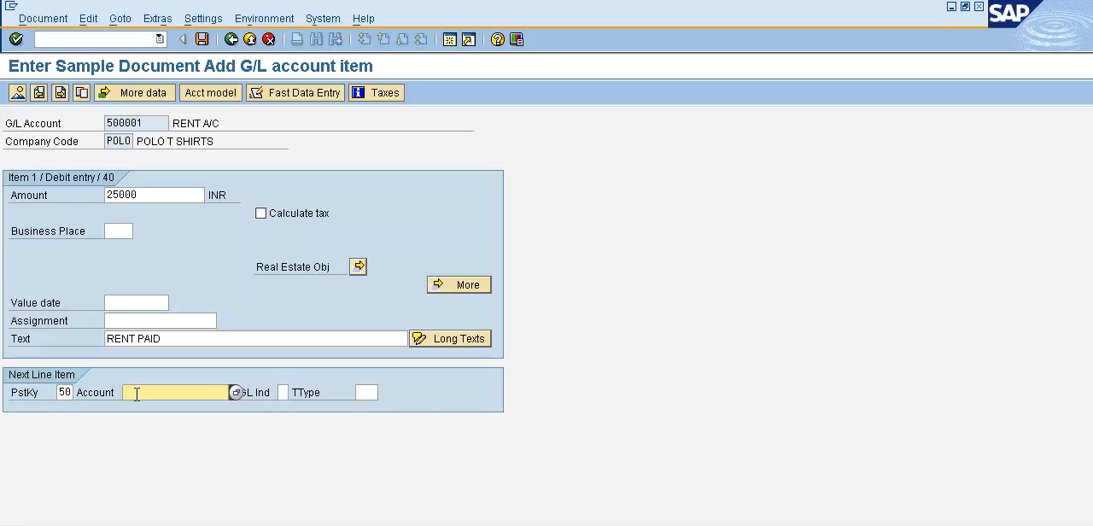
{"action": "type", "text": "20000"}
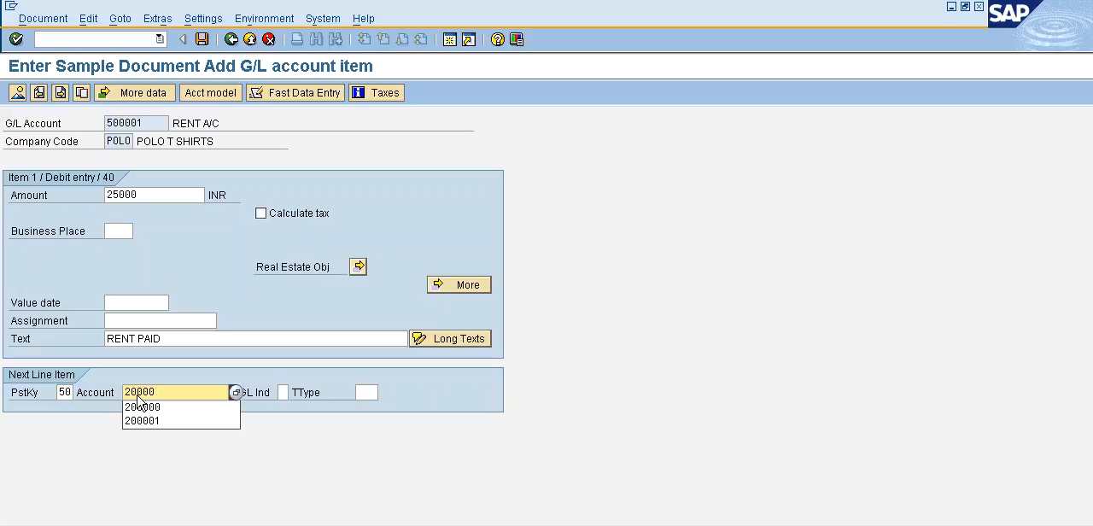
{"action": "left_click", "coordinate": [138, 401]}
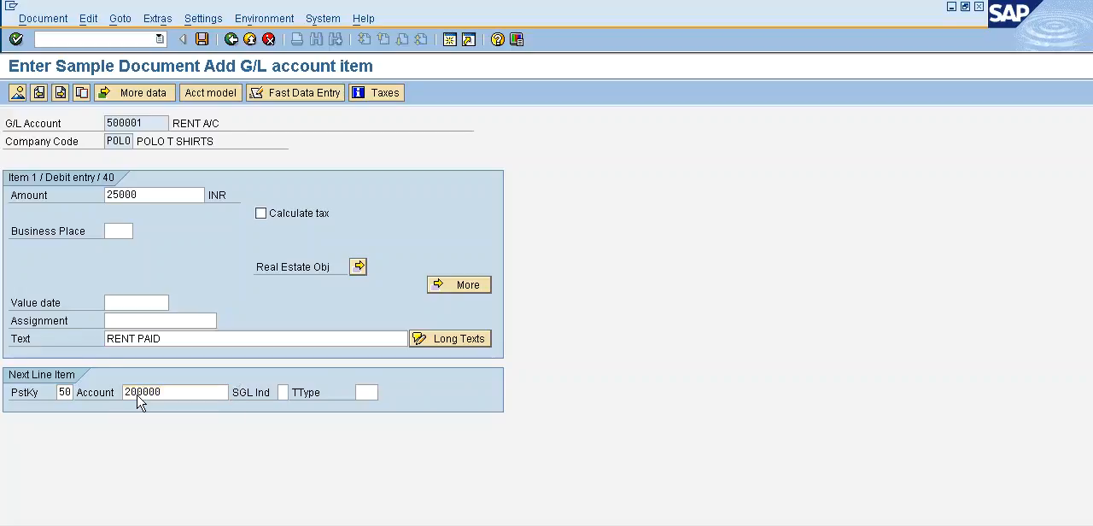
{"action": "key", "text": "Return"}
Set the credit item's amount to * and its value date to 15.03.2017.
{"action": "type", "text": "*"}
{"action": "left_click", "coordinate": [139, 266]}
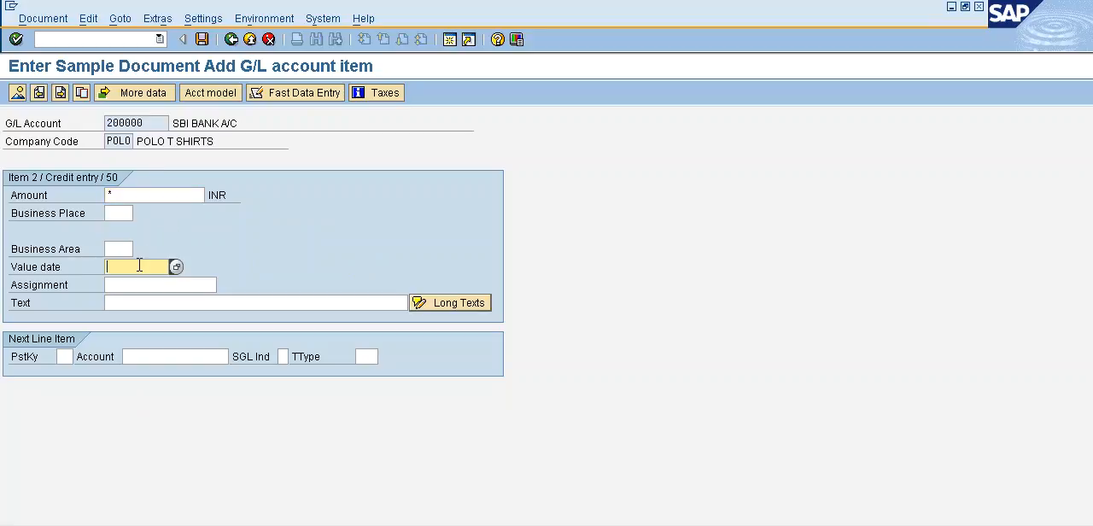
{"action": "key", "text": "F4"}
{"action": "key", "text": "Return"}
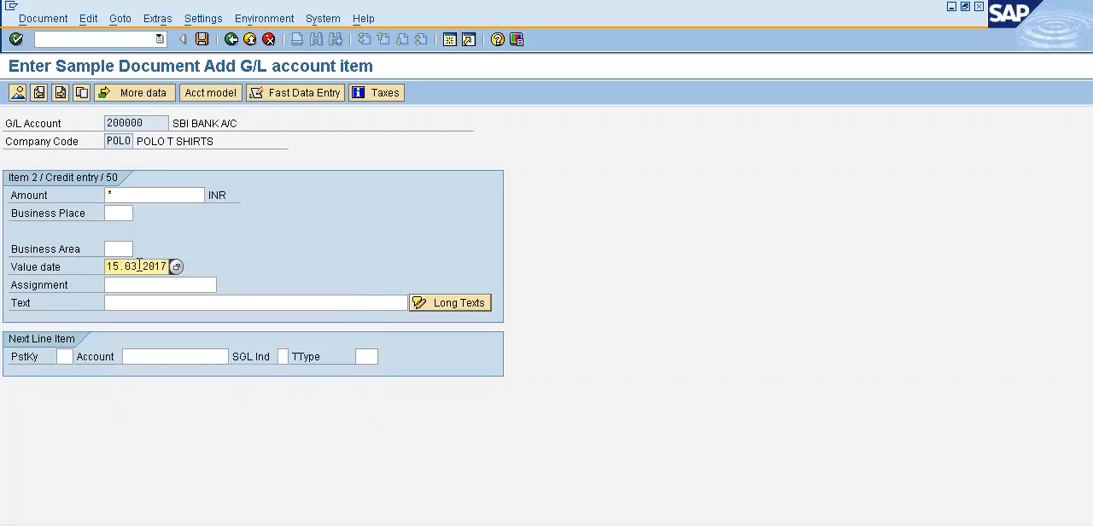
Set the credit item's text to + and post the sample document.
{"action": "left_click", "coordinate": [139, 305]}
{"action": "type", "text": "+"}
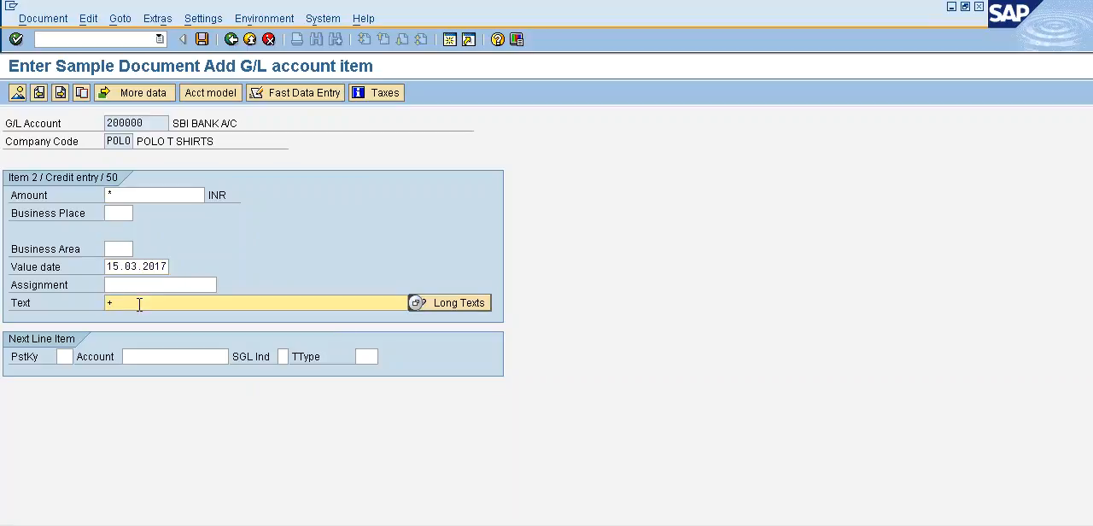
{"action": "left_click", "coordinate": [44, 24]}
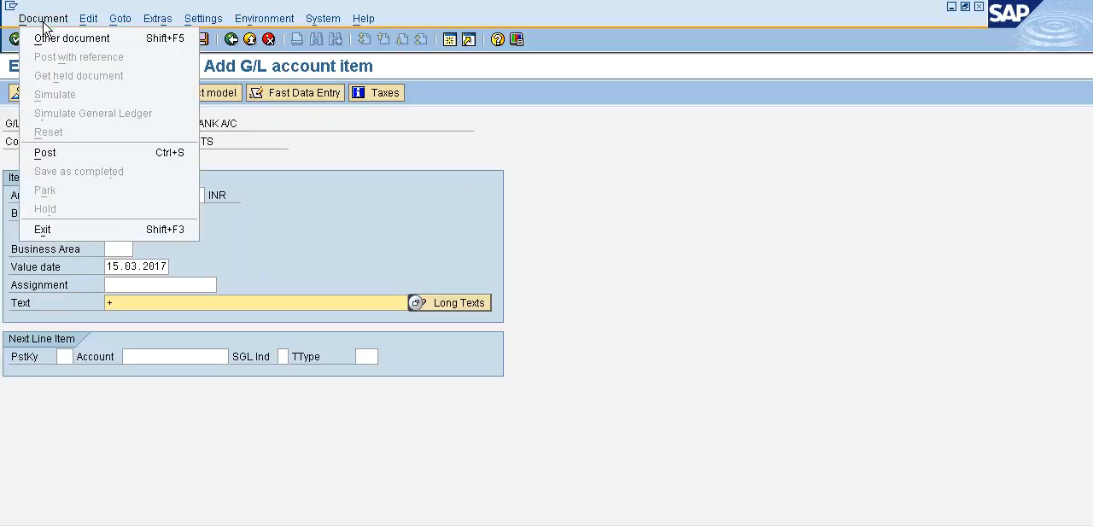
{"action": "left_click", "coordinate": [76, 156]}
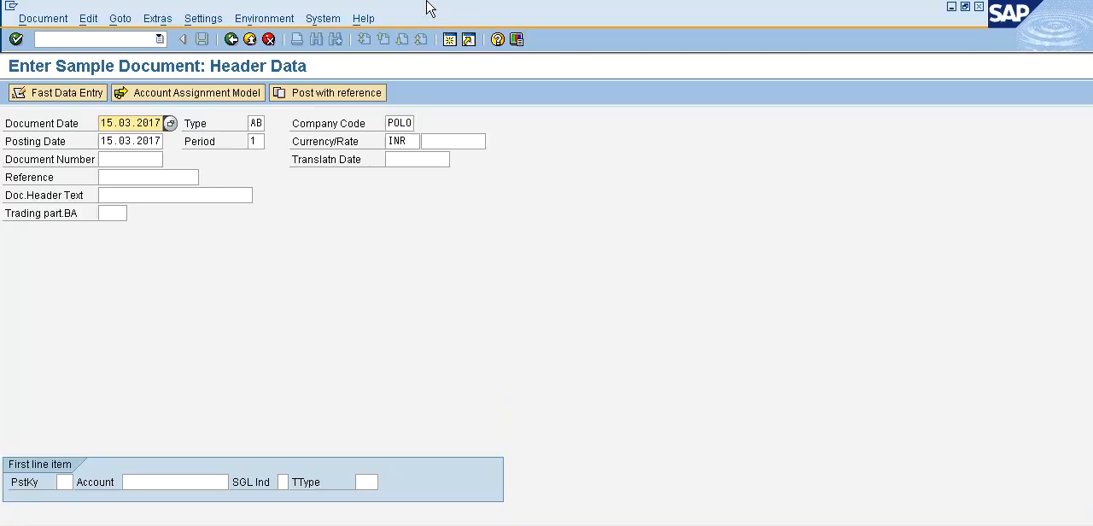
Open G/L account posting with transaction /NF-02 and choose to post with reference.
{"action": "left_click", "coordinate": [110, 38]}
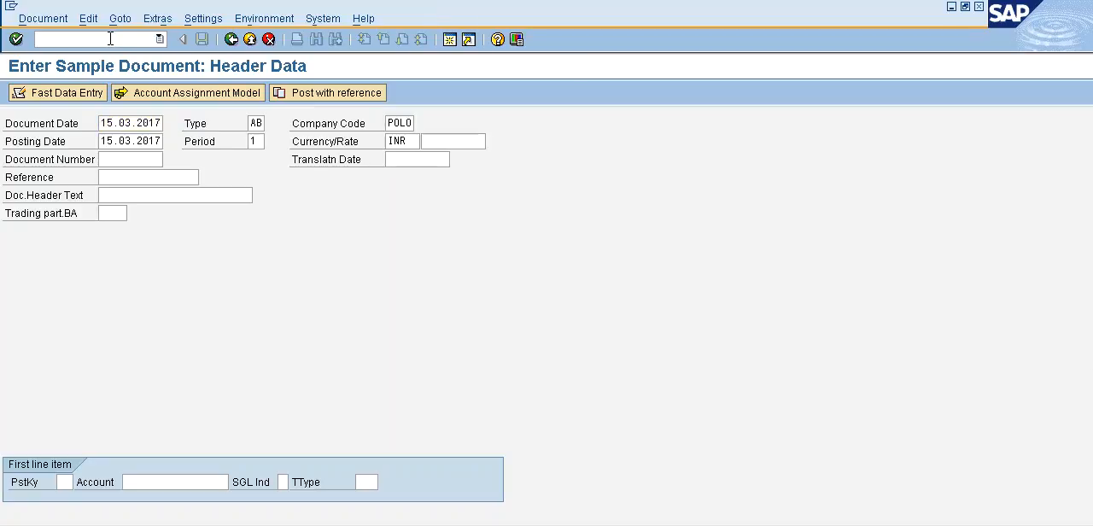
{"action": "type", "text": "/NF-02"}
{"action": "key", "text": "Return"}
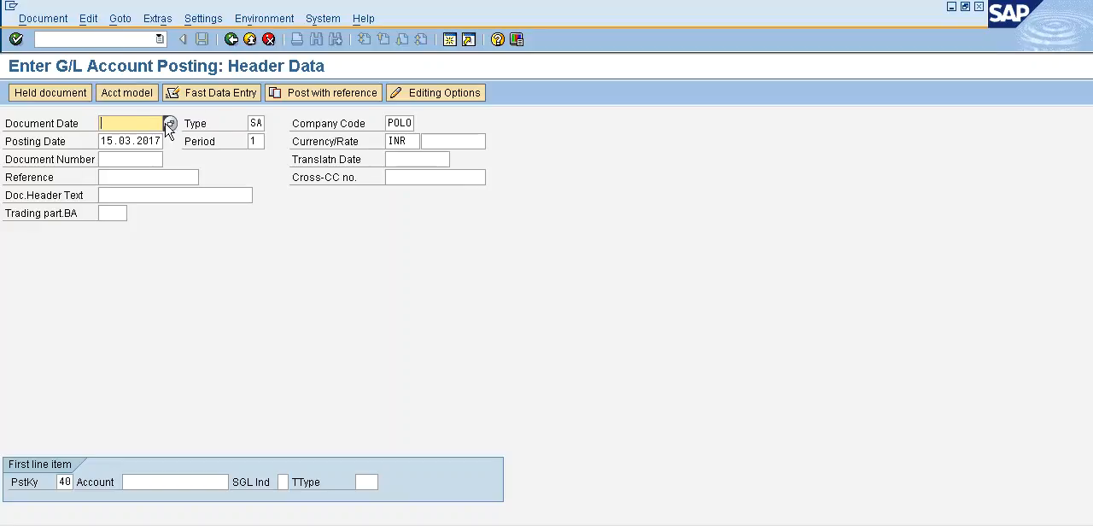
{"action": "left_click", "coordinate": [304, 96]}
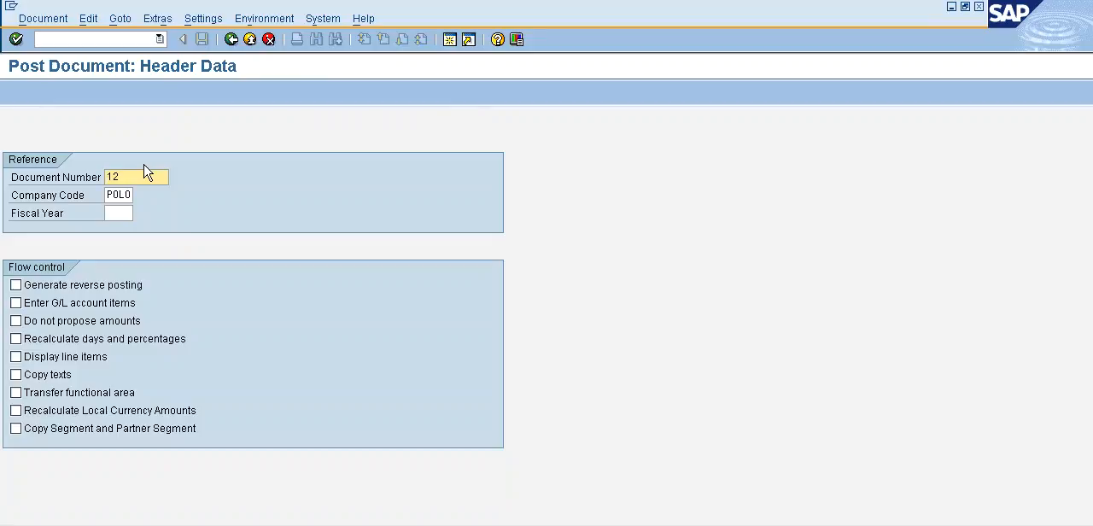
Reference document 1001 of company code POLO for fiscal year 2017, with amounts not proposed.
{"action": "left_click_drag", "start_coordinate": [140, 177], "coordinate": [1, 163]}
{"action": "type", "text": "1001"}
{"action": "left_click", "coordinate": [122, 215]}
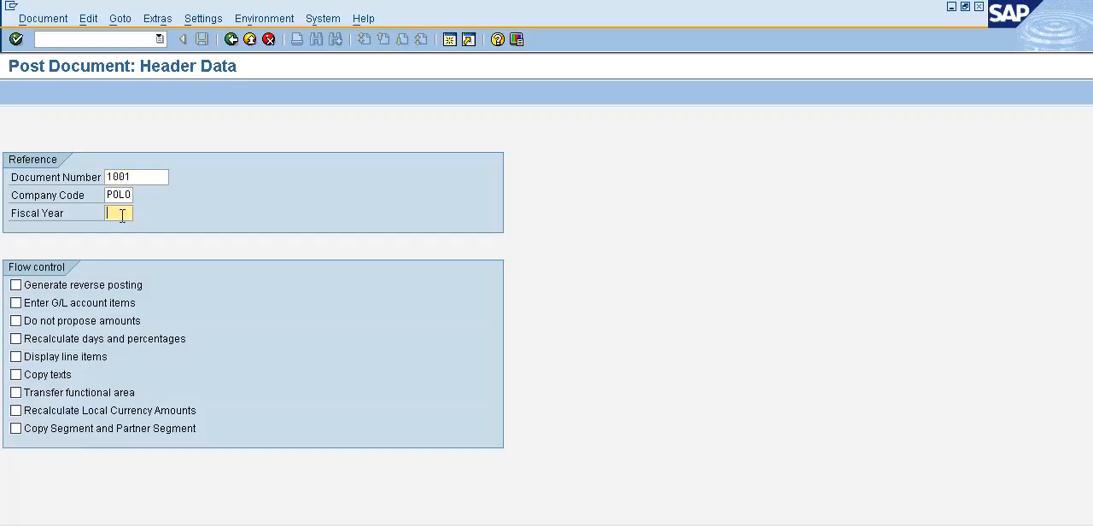
{"action": "type", "text": "2017"}
{"action": "left_click", "coordinate": [16, 321]}
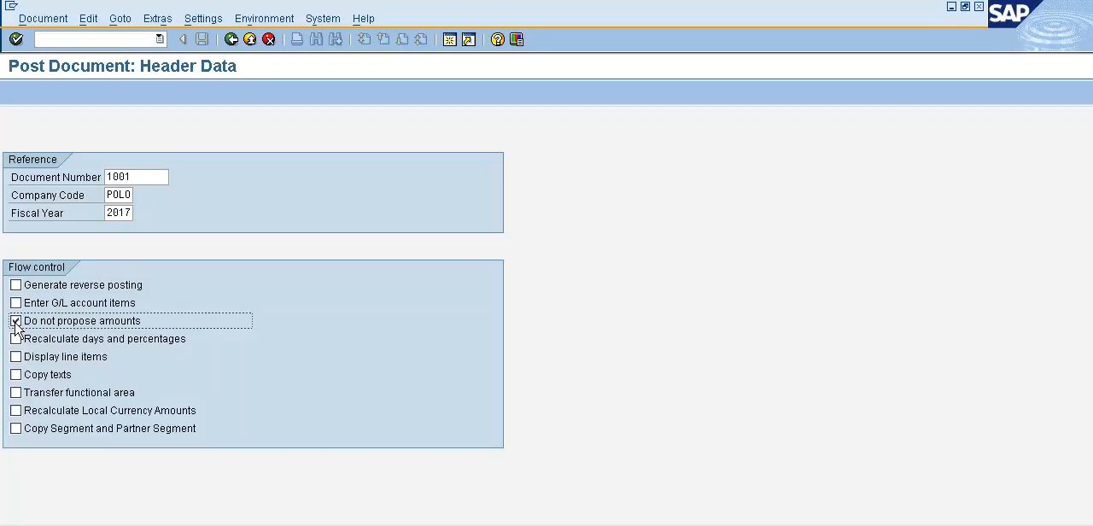
{"action": "key", "text": "Return"}
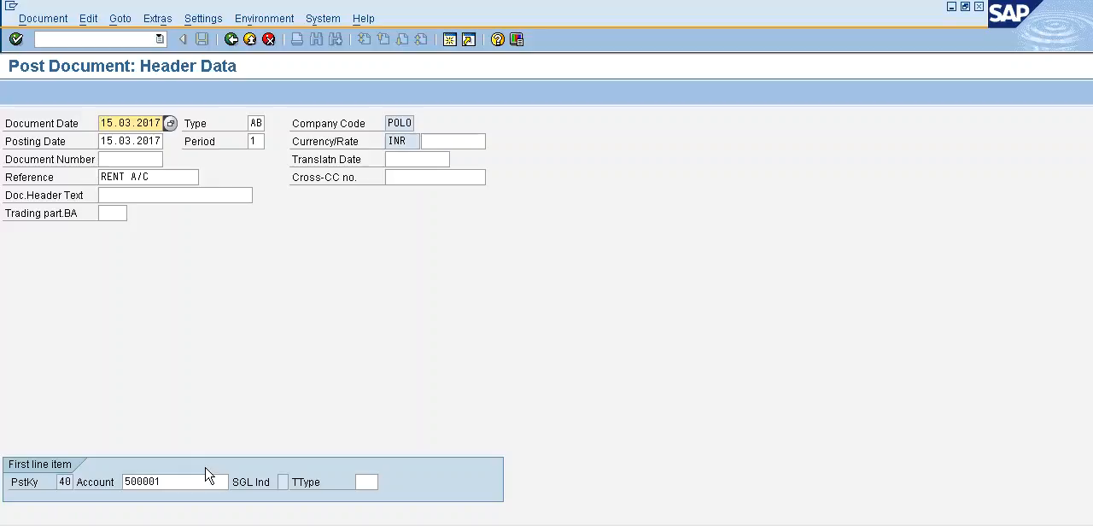
Accept the copied header and set the debit item's amount to 20000 INR and the credit item's amount to *.
{"action": "key", "text": "Return"}
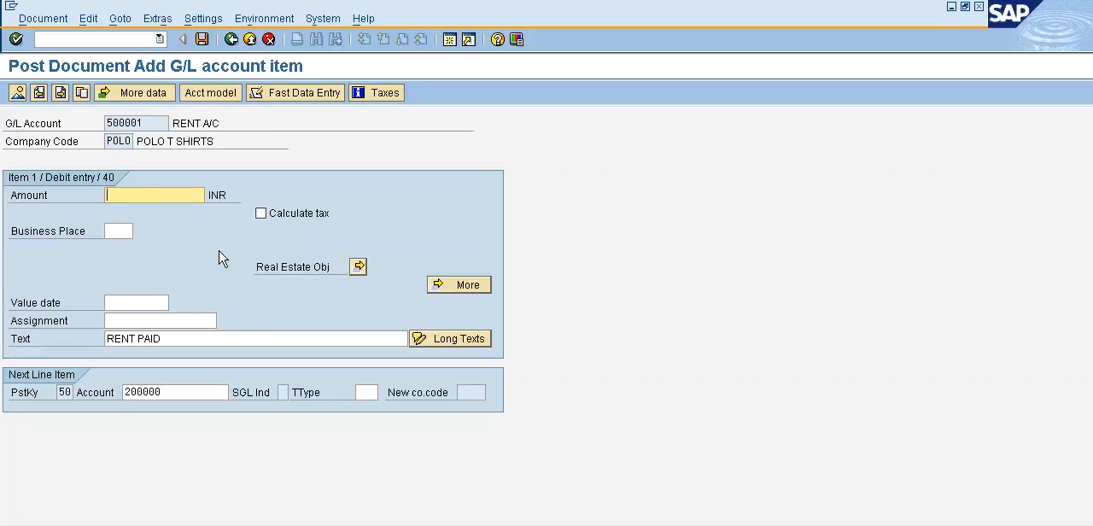
{"action": "type", "text": "20000"}
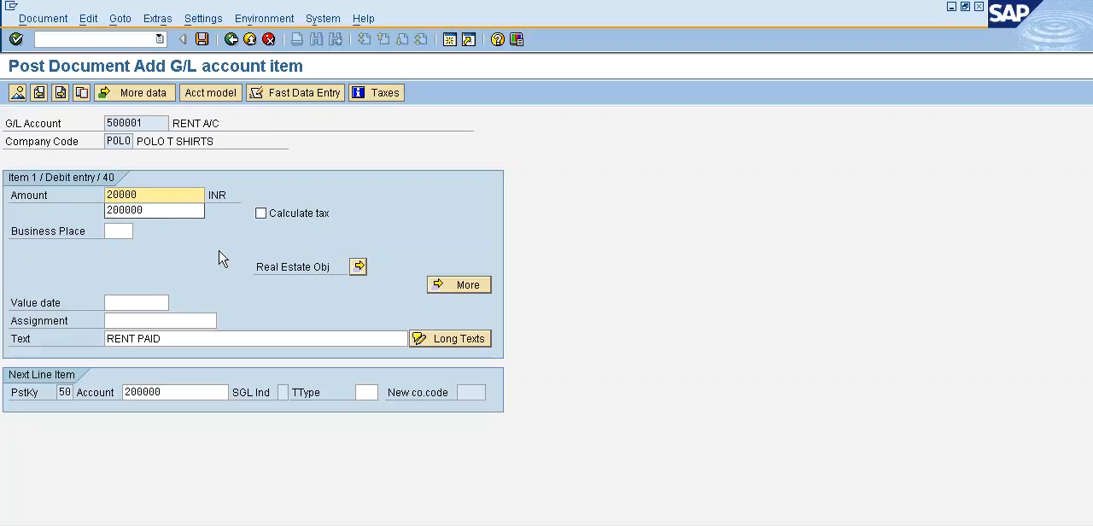
{"action": "key", "text": "Return"}
{"action": "type", "text": "*"}
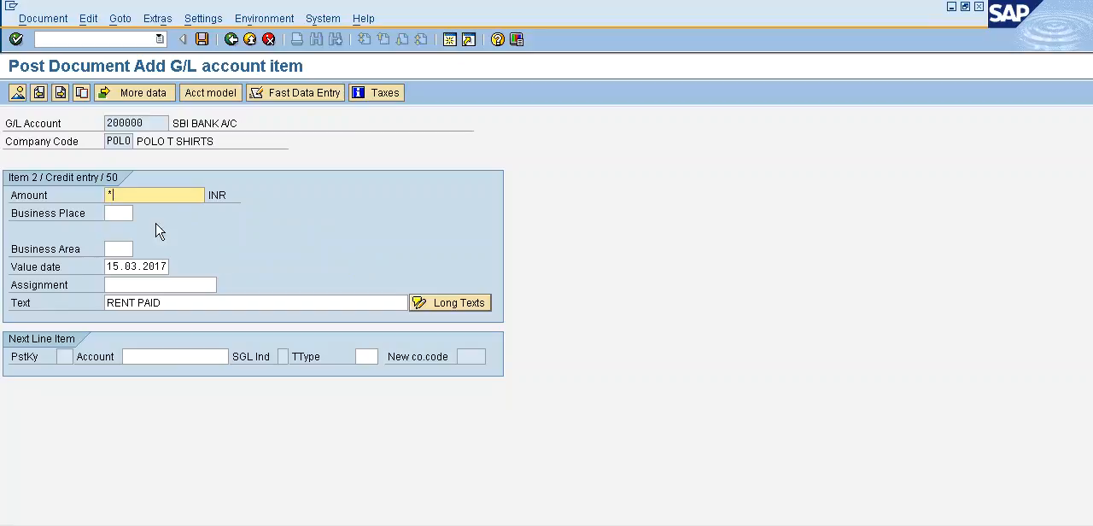
Simulate the rent payment document and post it.
{"action": "left_click", "coordinate": [42, 18]}
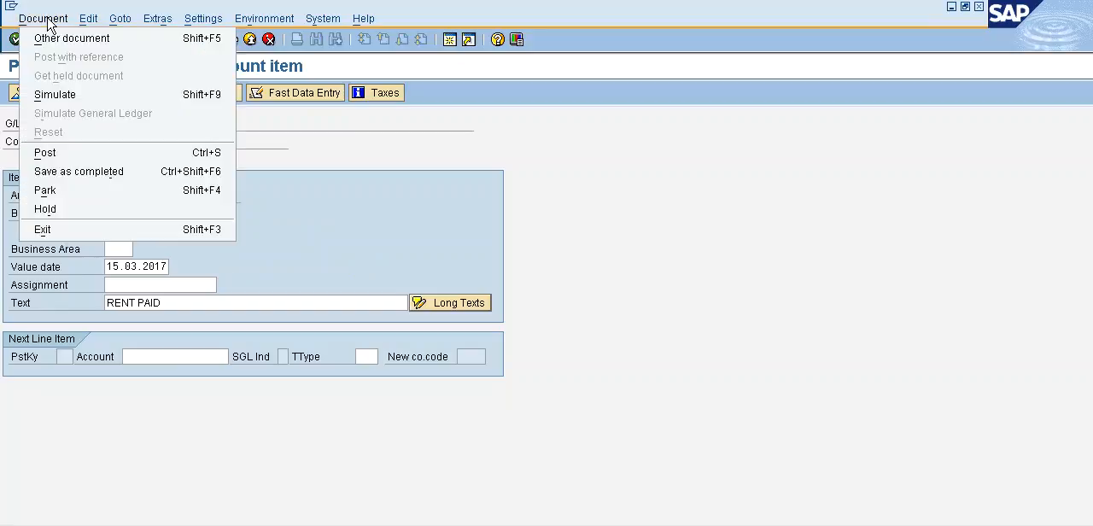
{"action": "left_click", "coordinate": [59, 92]}
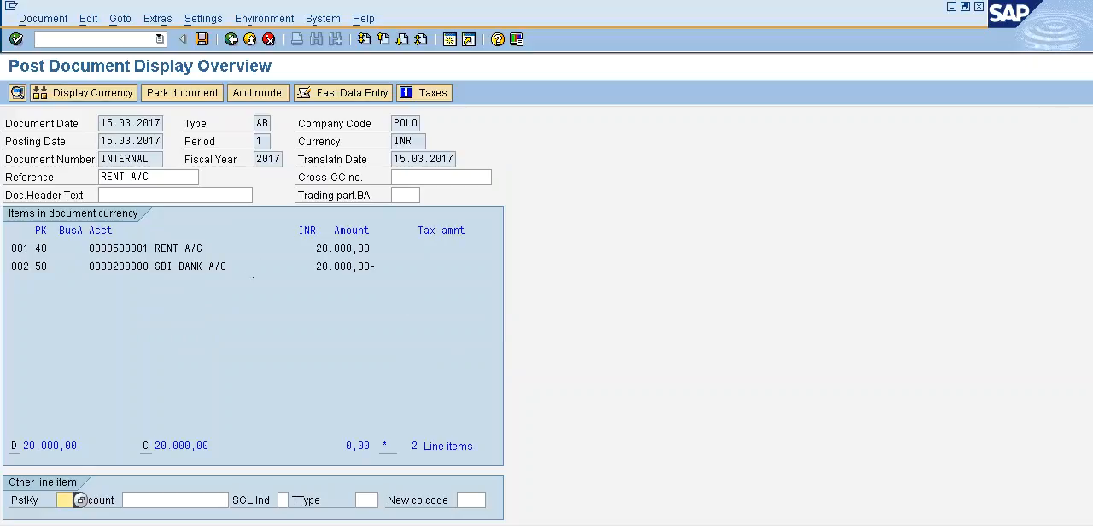
{"action": "left_click", "coordinate": [203, 40]}
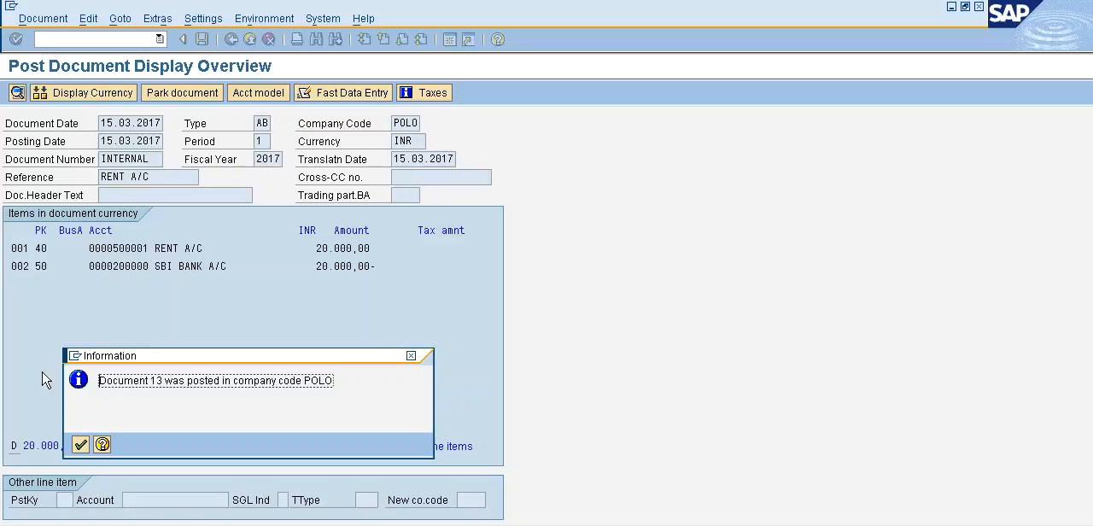
{"action": "left_click", "coordinate": [80, 444]}
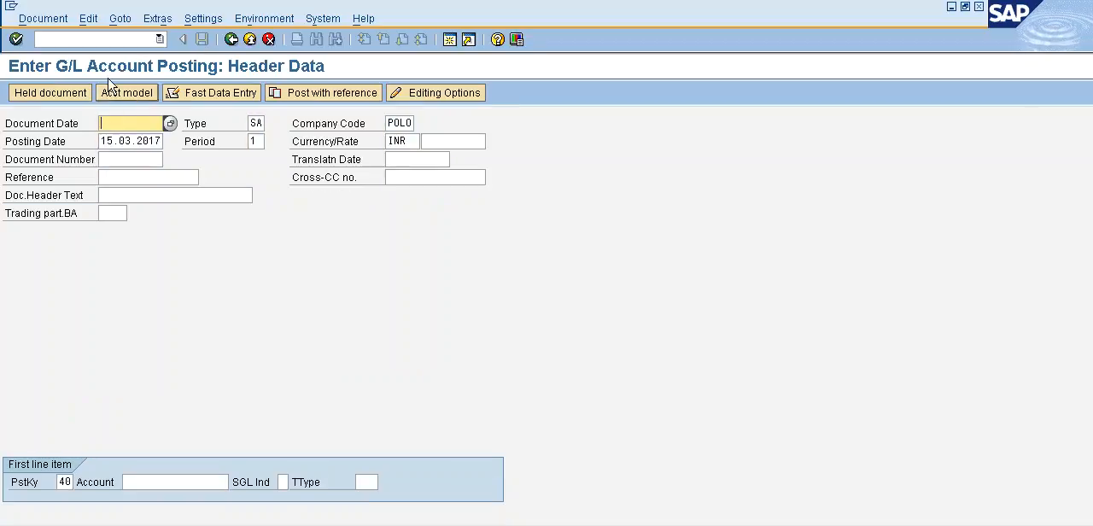
Open a new sample document and start its first line item with posting key 40 and G/L account 500000.
{"action": "left_click", "coordinate": [107, 39]}
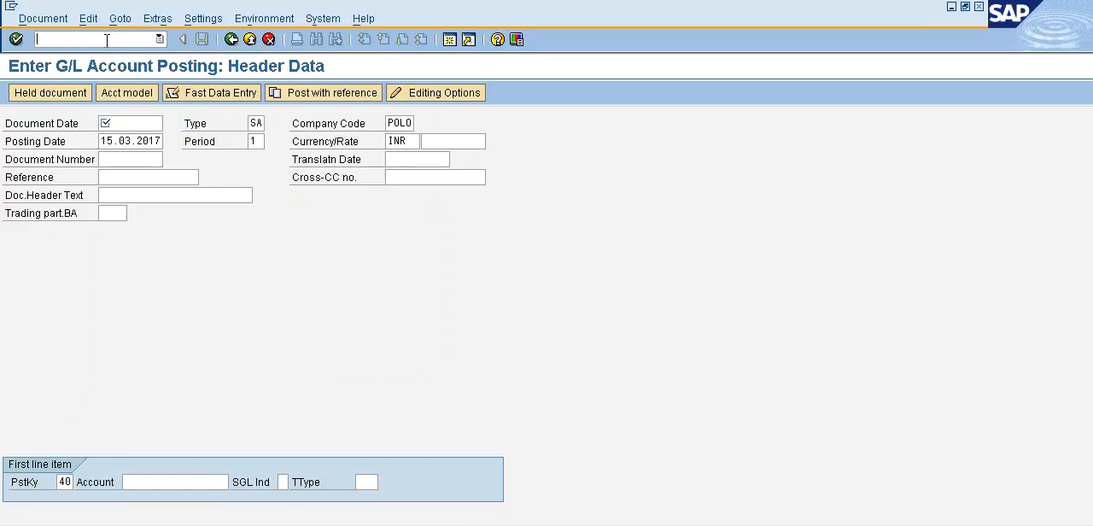
{"action": "type", "text": "F-0"}
{"action": "key", "text": "Return"}
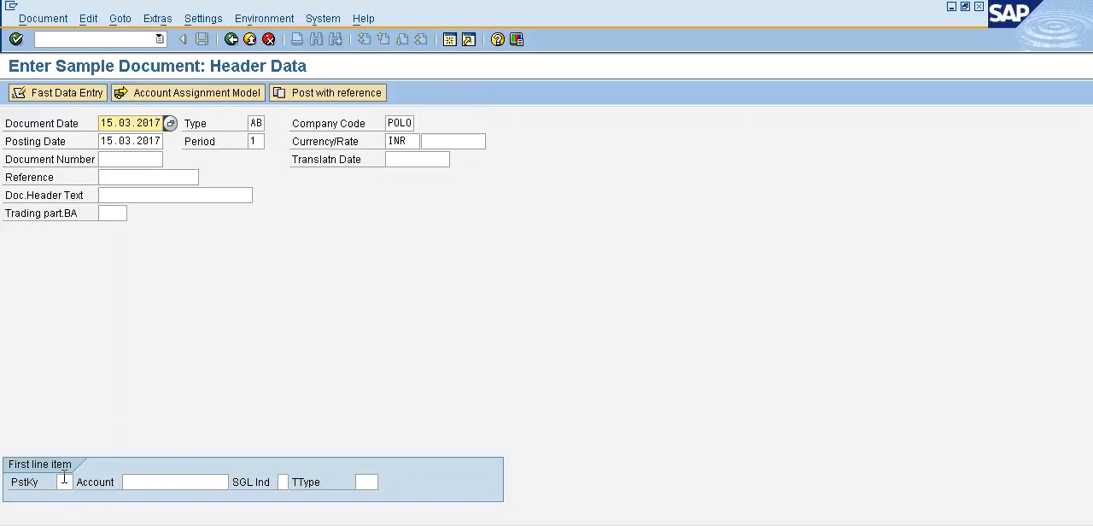
{"action": "left_click", "coordinate": [65, 481]}
{"action": "type", "text": "40"}
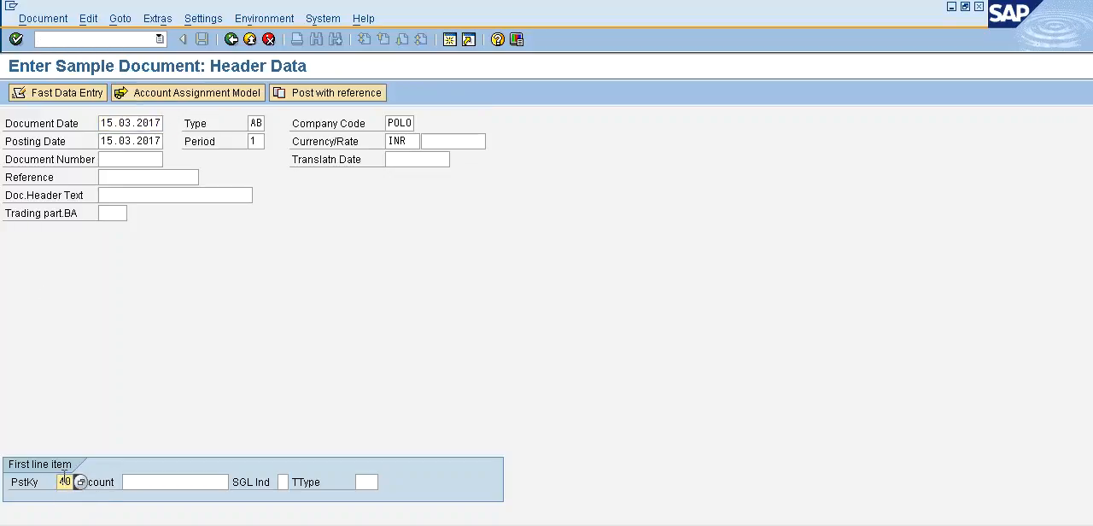
{"action": "left_click", "coordinate": [142, 481]}
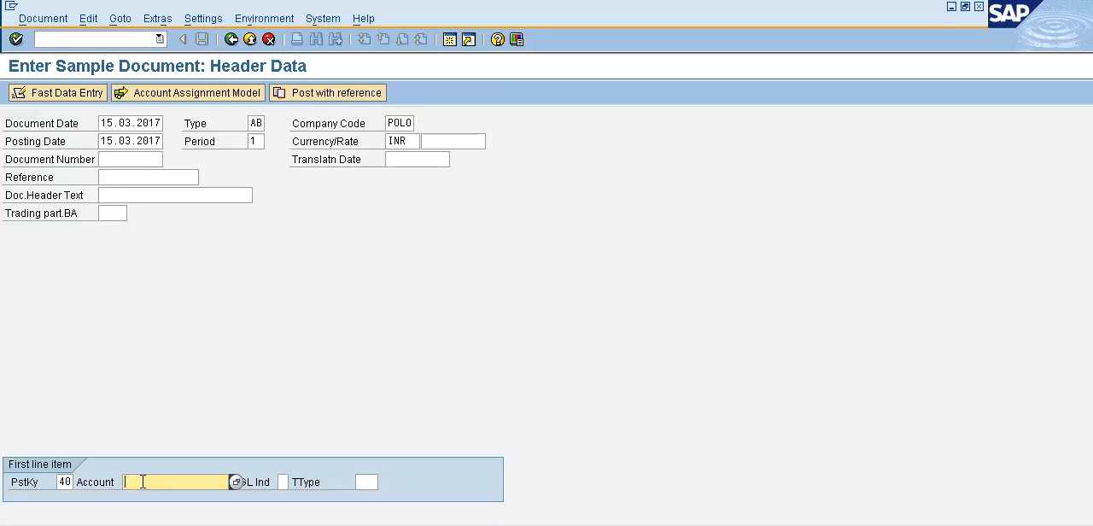
{"action": "type", "text": "5"}
{"action": "key", "text": "Down"}
{"action": "key", "text": "Down"}
{"action": "key", "text": "Return"}
{"action": "key", "text": "Return"}
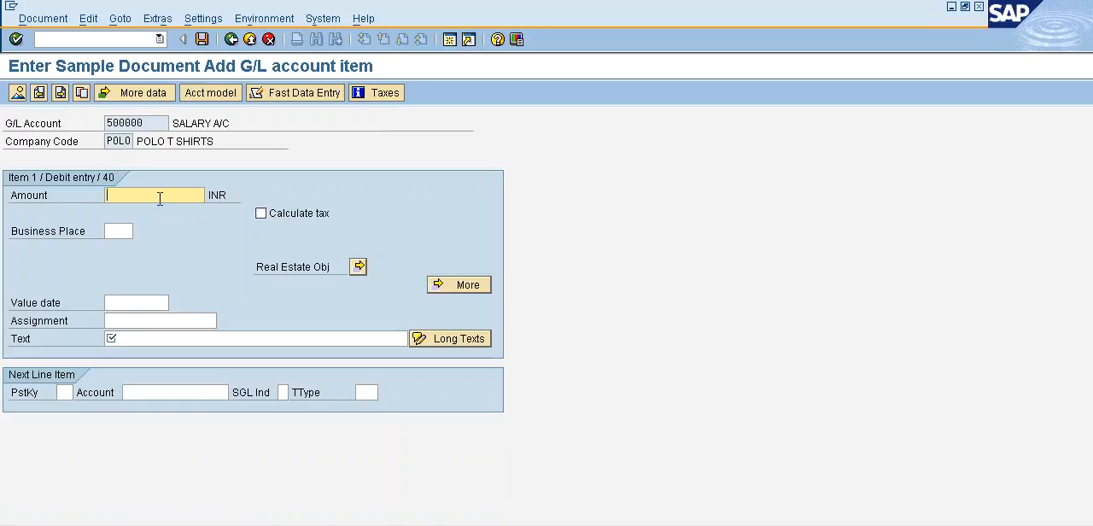
Set the salary debit item's amount to 150000 INR and its text to SALARY PAID.
{"action": "type", "text": "1500"}
{"action": "type", "text": "0"}
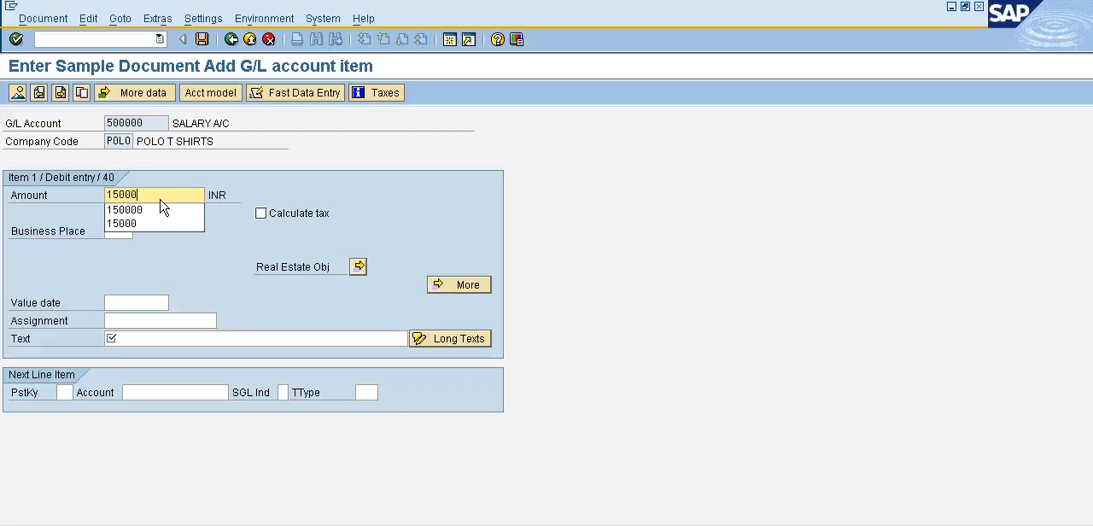
{"action": "left_click", "coordinate": [162, 209]}
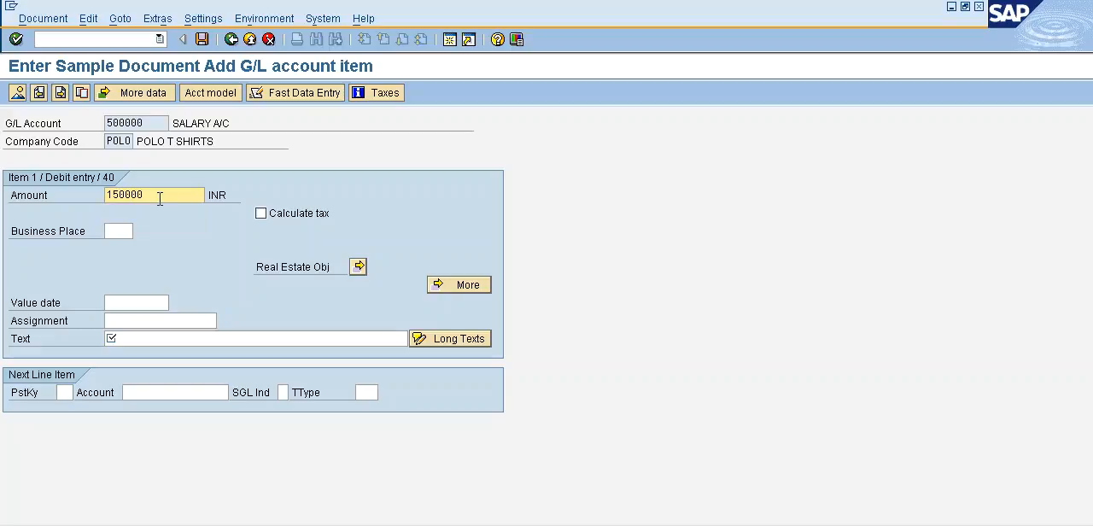
{"action": "left_click", "coordinate": [160, 339]}
{"action": "type", "text": "SA"}
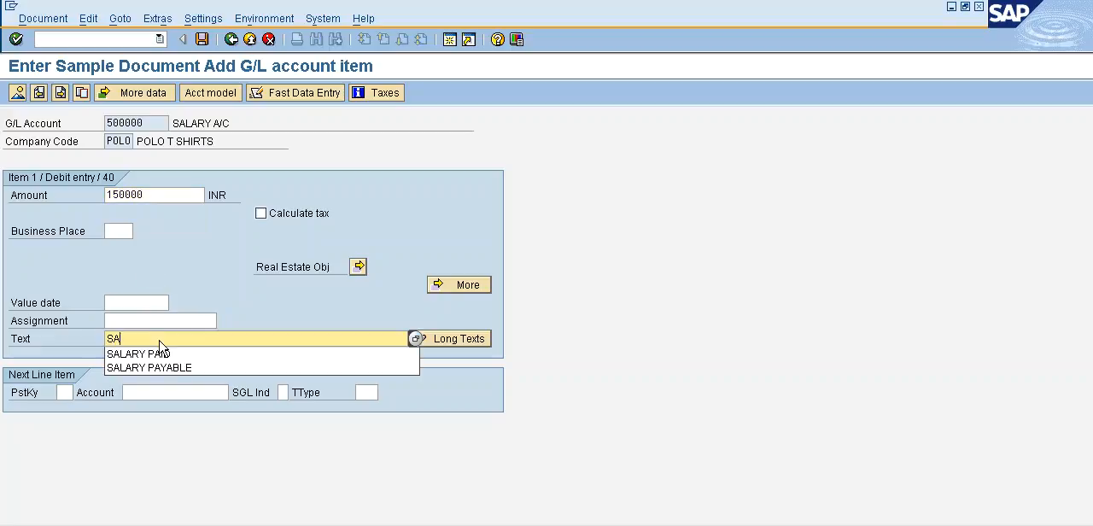
{"action": "type", "text": "LARY PAID"}
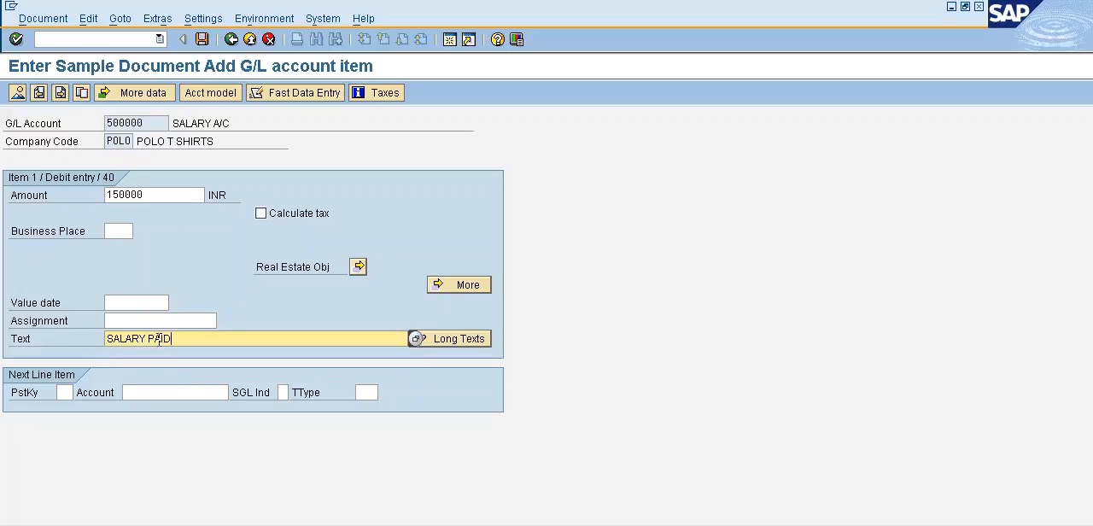
Add the next line item with posting key 50, G/L account 200000 and amount *.
{"action": "left_click", "coordinate": [59, 392]}
{"action": "type", "text": "50"}
{"action": "left_click", "coordinate": [146, 392]}
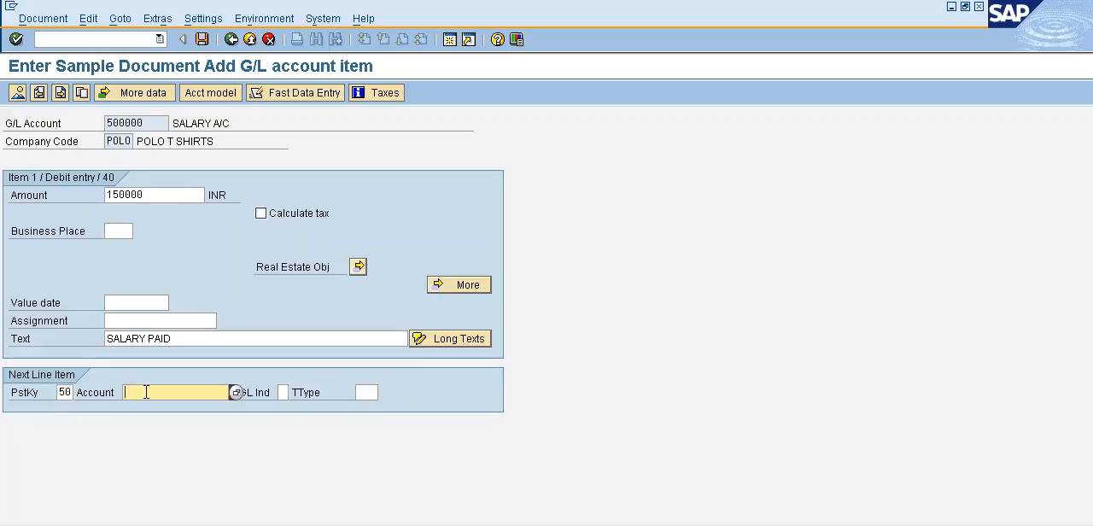
{"action": "type", "text": "2"}
{"action": "key", "text": "Down"}
{"action": "key", "text": "Return"}
{"action": "key", "text": "Return"}
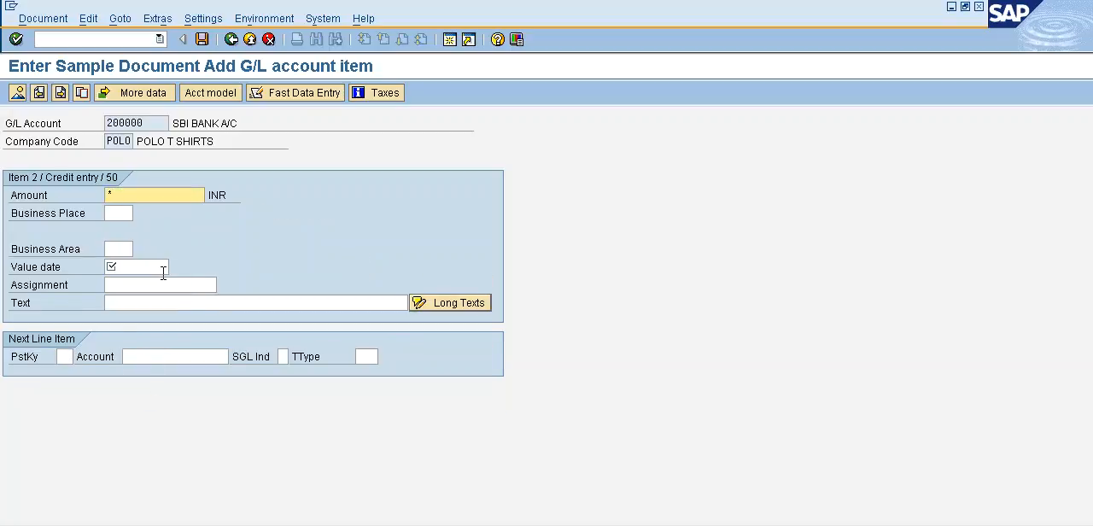
Set the credit item's value date to 15.03.2017 and text to +, and post the sample document.
{"action": "left_click", "coordinate": [159, 268]}
{"action": "key", "text": "F4"}
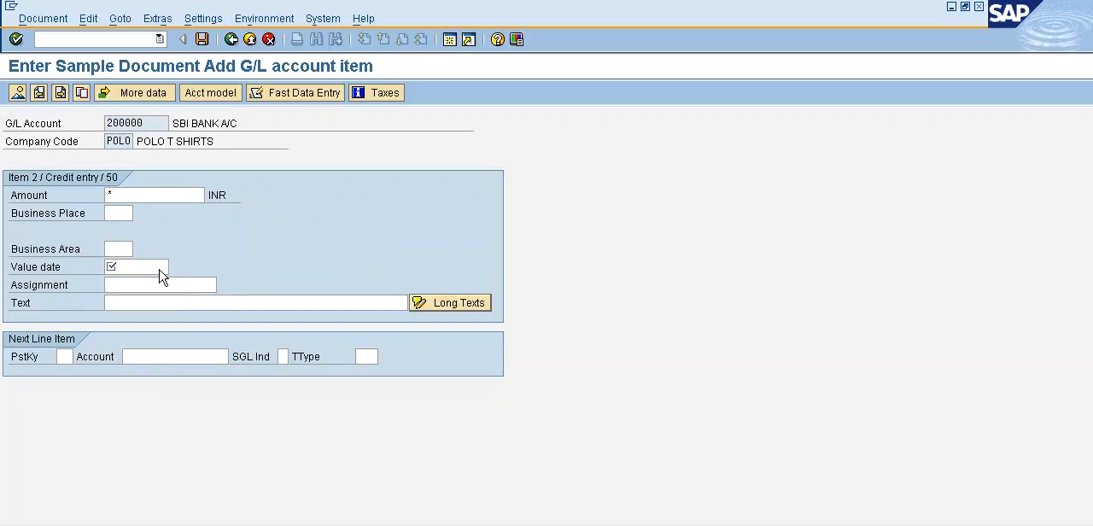
{"action": "key", "text": "Return"}
{"action": "left_click", "coordinate": [168, 306]}
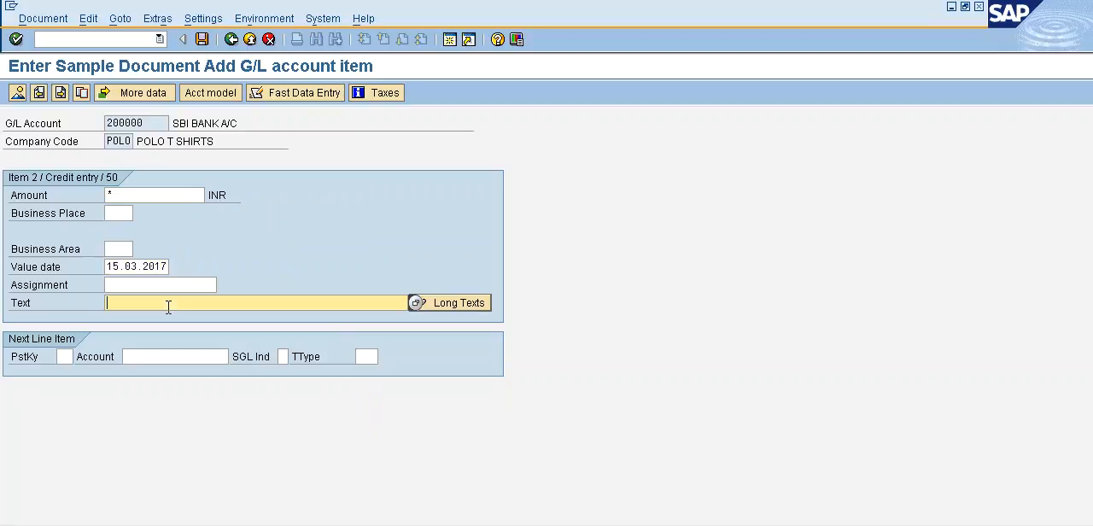
{"action": "type", "text": "+"}
{"action": "left_click", "coordinate": [43, 18]}
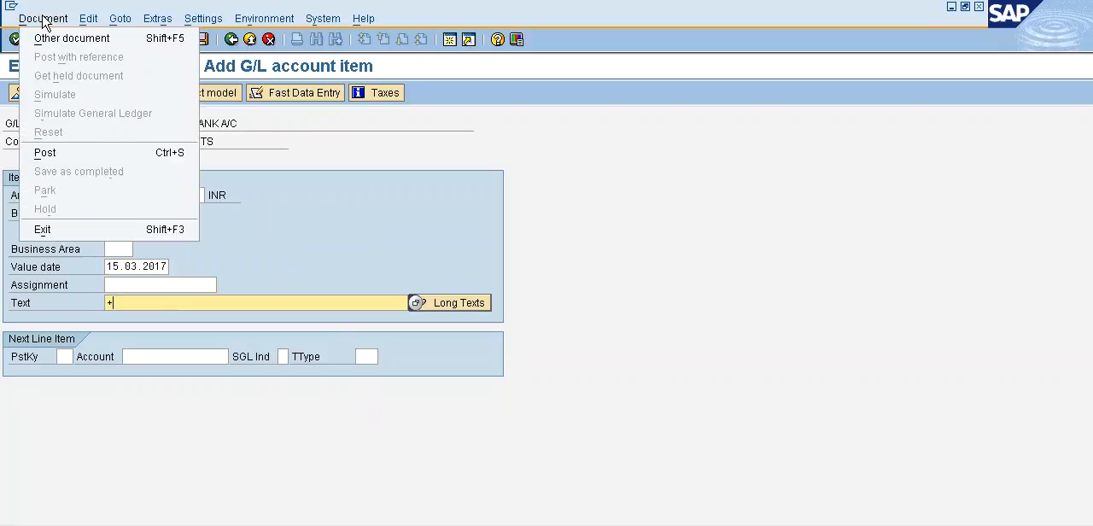
{"action": "left_click", "coordinate": [68, 152]}
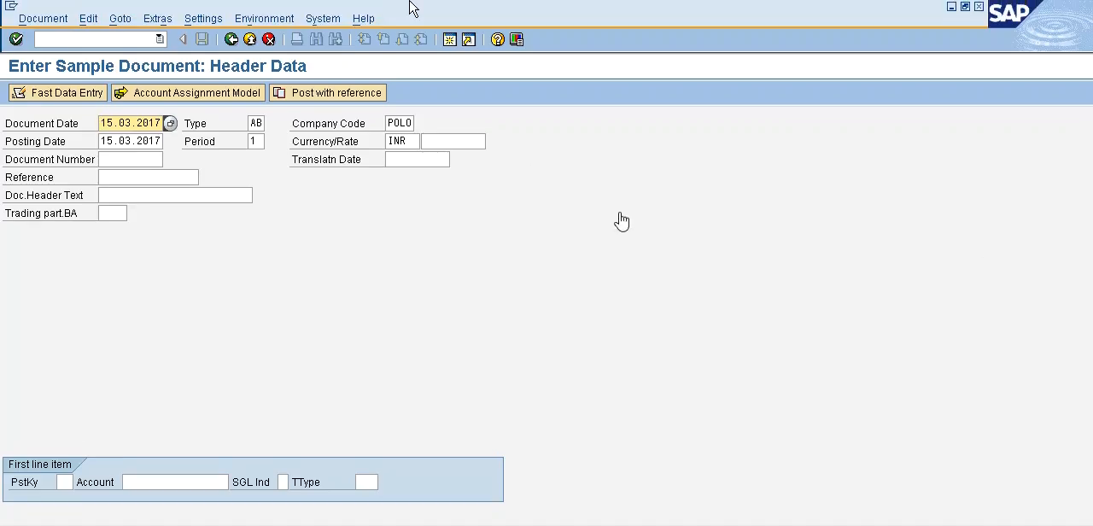
Return to G/L account posting with transaction /NF-02 and choose to post with reference.
{"action": "left_click", "coordinate": [77, 41]}
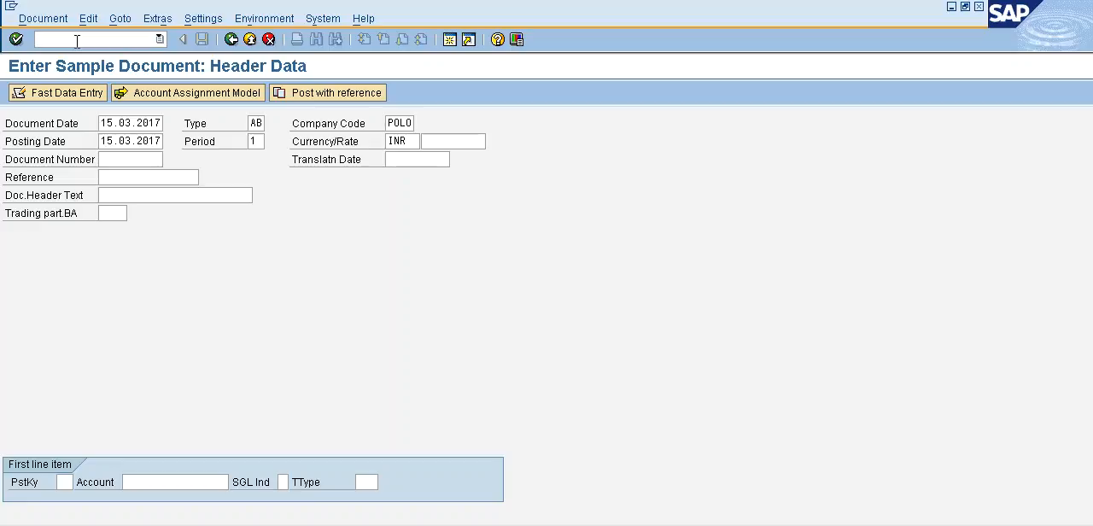
{"action": "left_click", "coordinate": [77, 40]}
{"action": "type", "text": "/NF-02"}
{"action": "key", "text": "Return"}
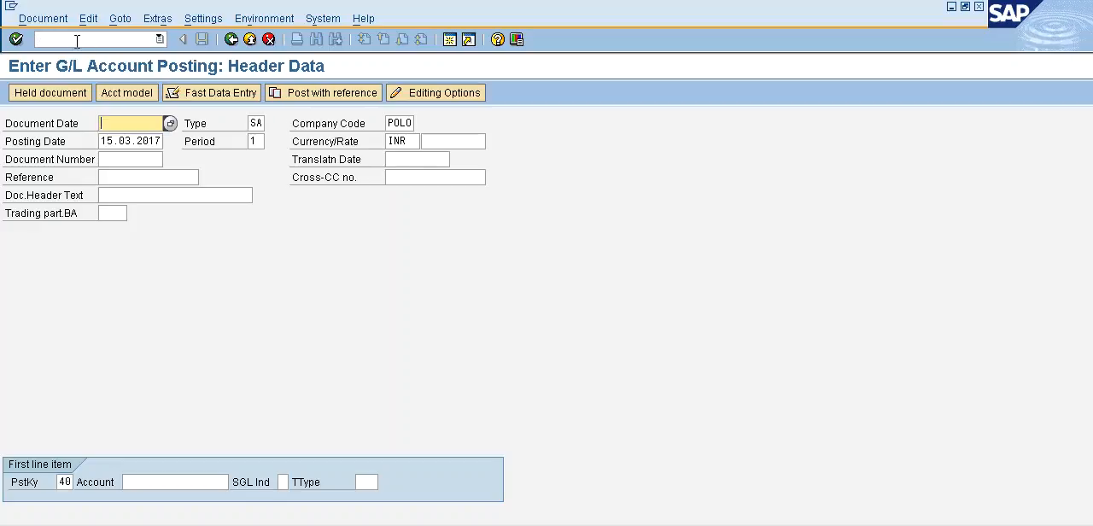
{"action": "left_click", "coordinate": [328, 95]}
Try to use sample document 1002 in company code POLO as the posting reference without a fiscal year.
{"action": "left_click_drag", "start_coordinate": [146, 178], "coordinate": [10, 197]}
{"action": "type", "text": "1002"}
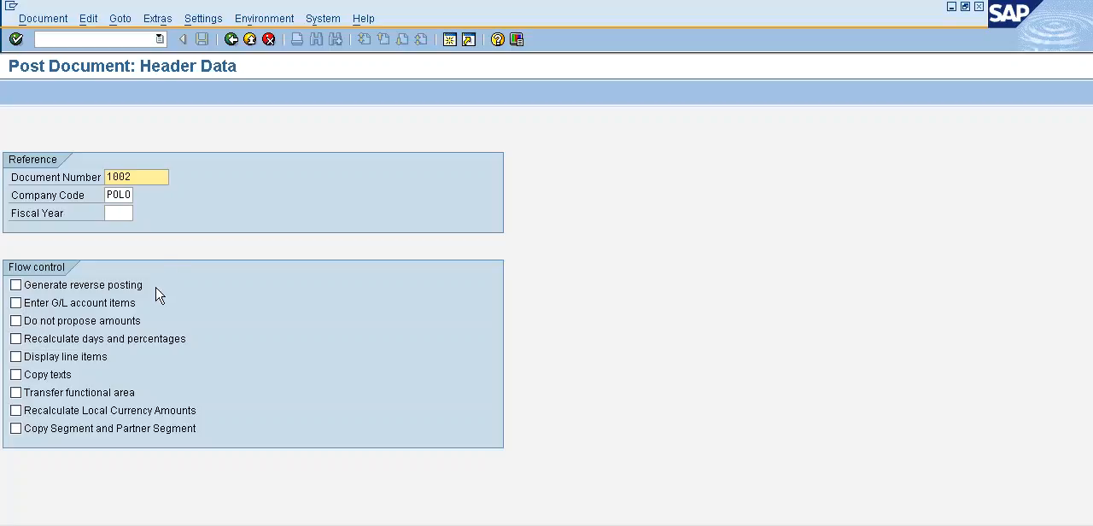
{"action": "left_click", "coordinate": [120, 216]}
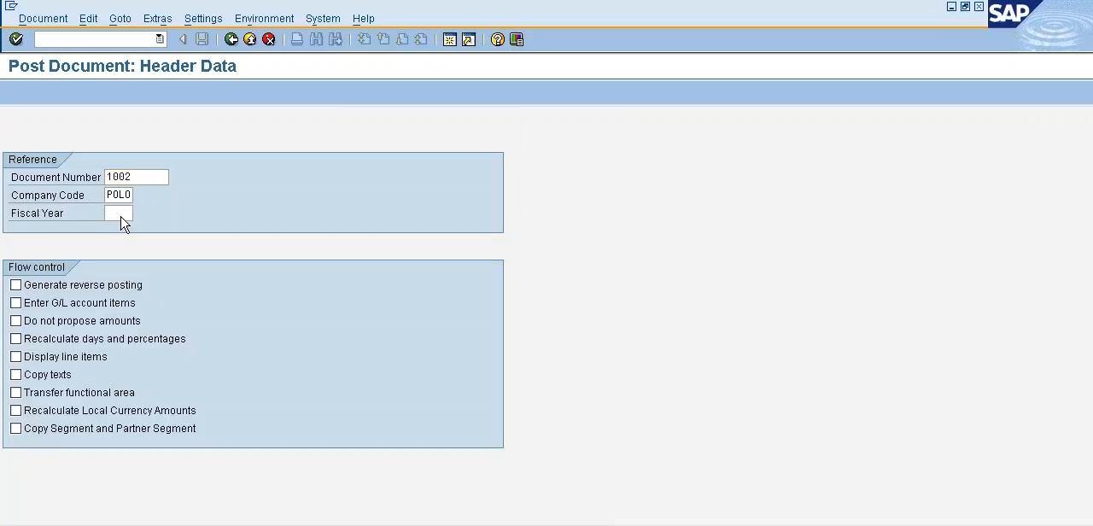
{"action": "key", "text": "Return"}
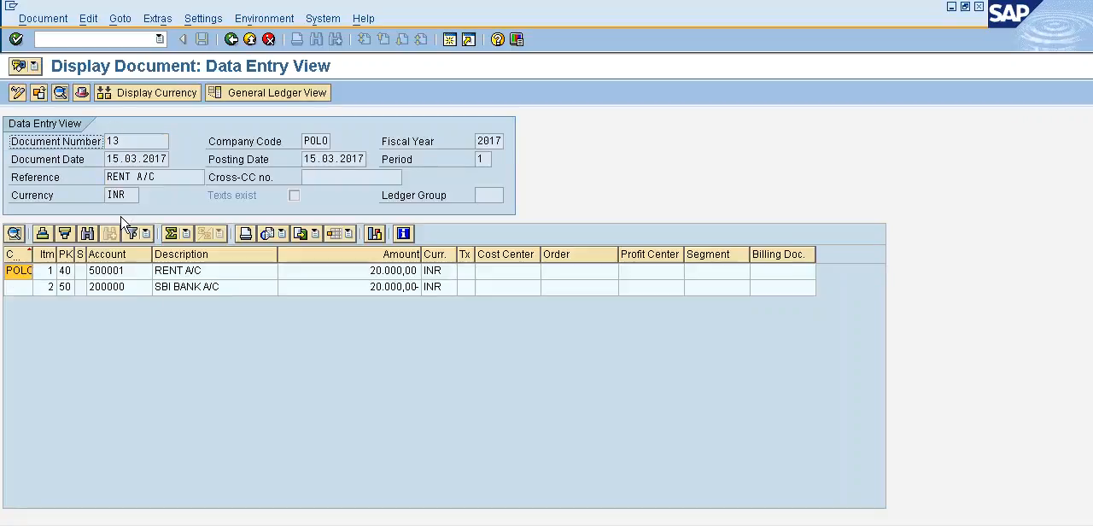
{"action": "left_click", "coordinate": [236, 42]}
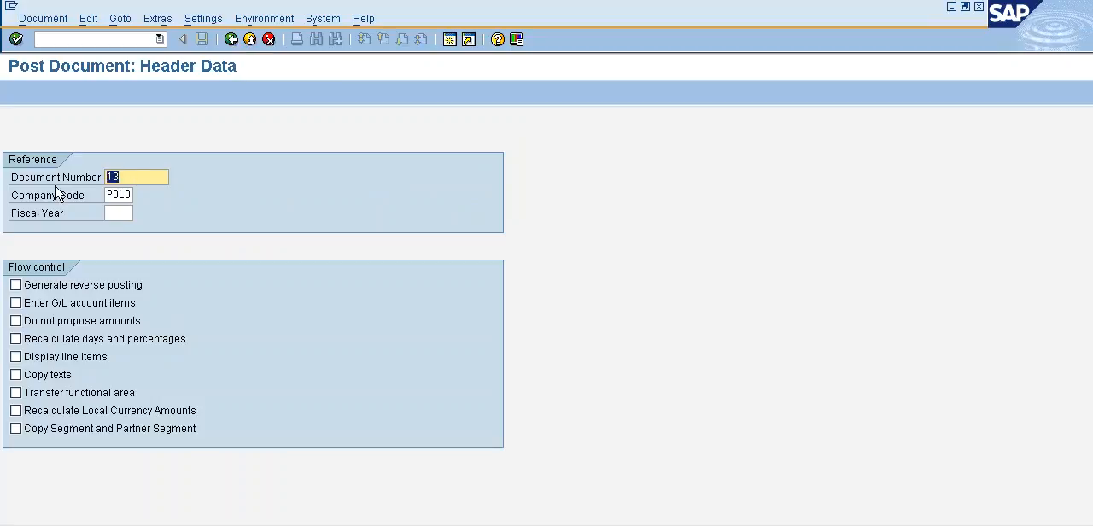
Reference document 1002 in company code POLO with fiscal year 2017 and continue to the posting header.
{"action": "type", "text": "1002"}
{"action": "key", "text": "Return"}
{"action": "key", "text": "Tab"}
{"action": "key", "text": "Tab"}
{"action": "type", "text": "2"}
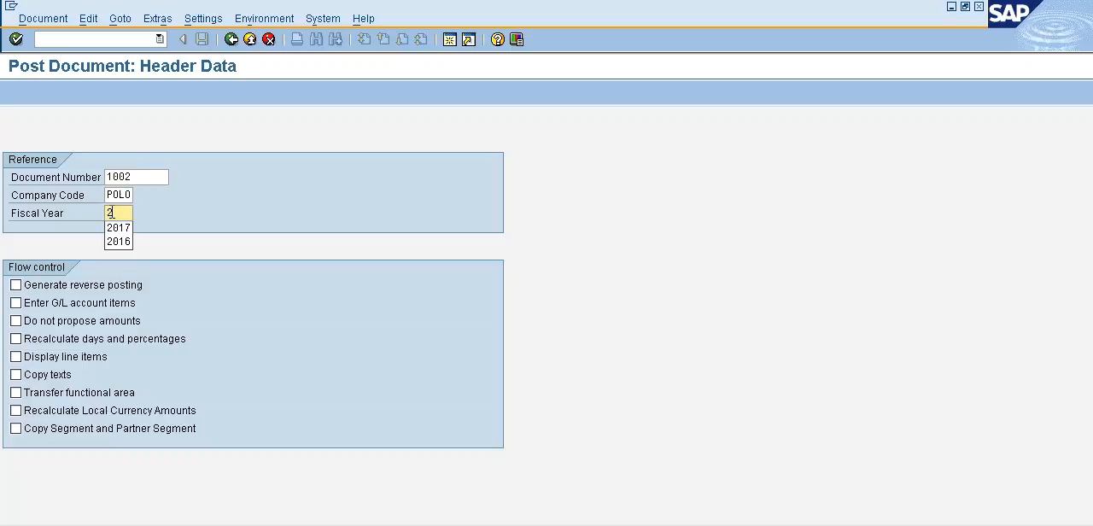
{"action": "type", "text": "017"}
{"action": "key", "text": "Return"}
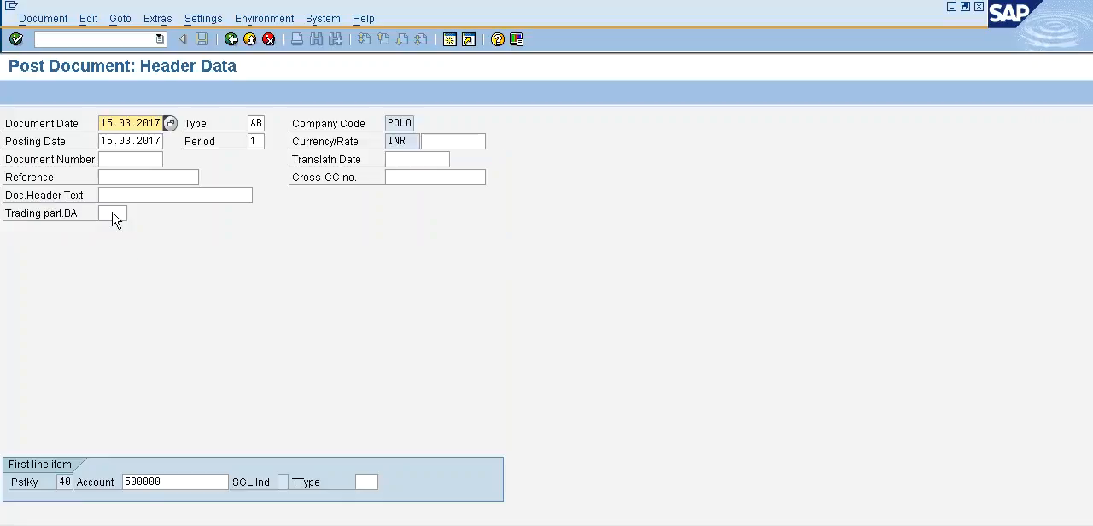
Set the document date and posting date to 15.04.2017, accept the proposed line items, and post the salary document.
{"action": "left_click", "coordinate": [127, 124]}
{"action": "key", "text": "BackSpace"}
{"action": "type", "text": "4"}
{"action": "left_click", "coordinate": [126, 141]}
{"action": "key", "text": "BackSpace"}
{"action": "type", "text": "4"}
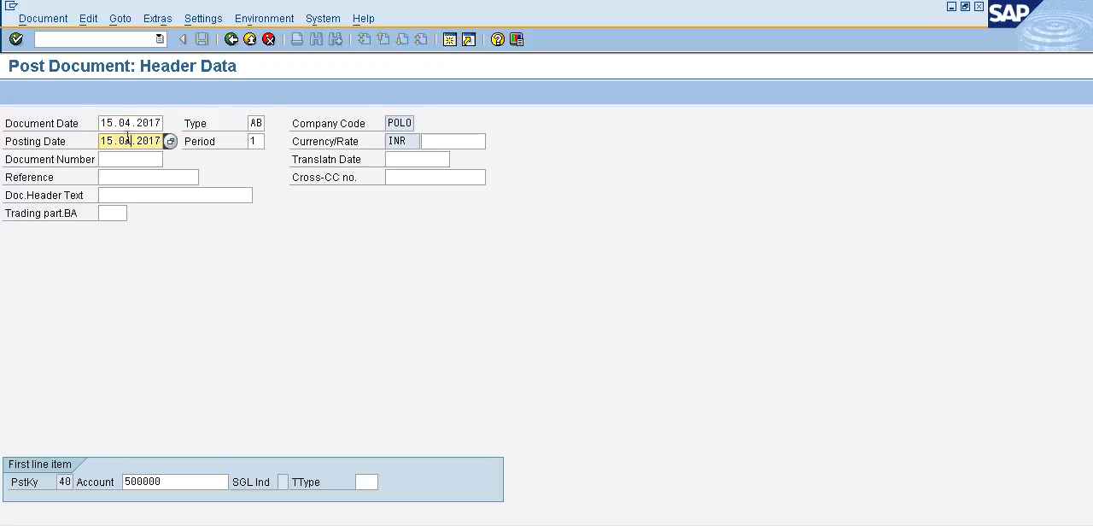
{"action": "key", "text": "Return"}
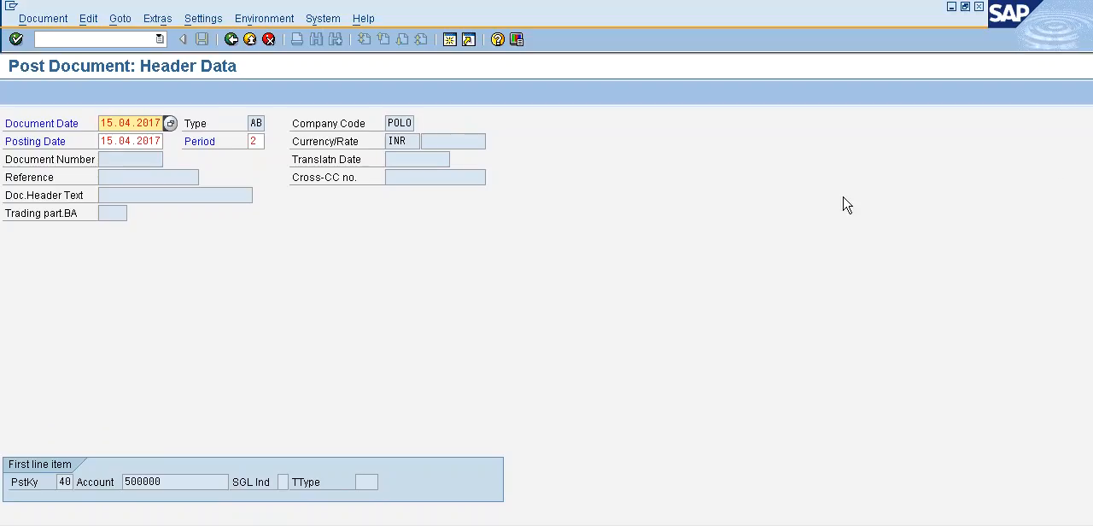
{"action": "key", "text": "Return"}
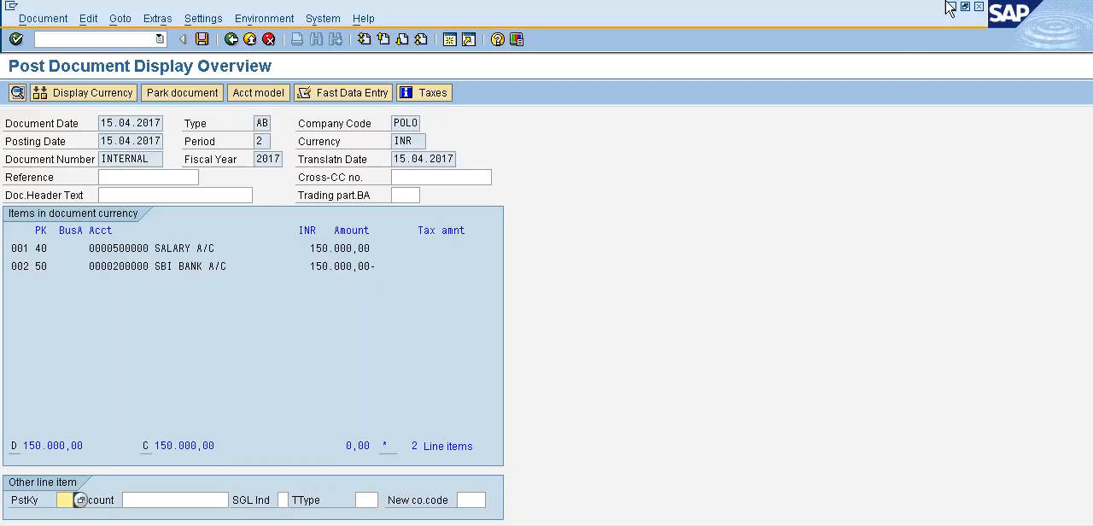
{"action": "left_click", "coordinate": [202, 40]}
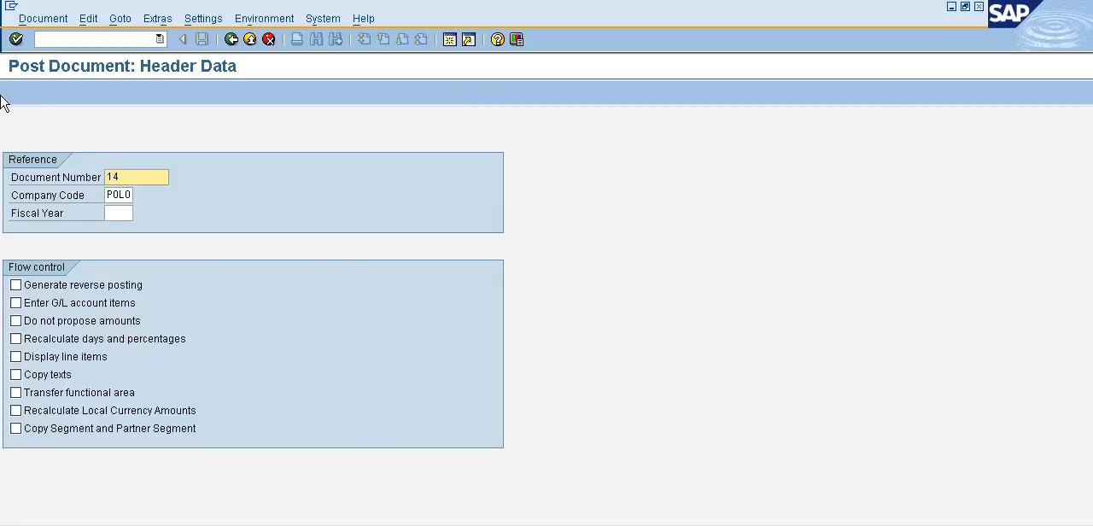
Reference document 1002 for fiscal year 2017 again, with Do not propose amounts enabled, and continue to the posting header.
{"action": "left_click_drag", "start_coordinate": [157, 177], "coordinate": [1, 193]}
{"action": "type", "text": "1002"}
{"action": "left_click", "coordinate": [15, 321]}
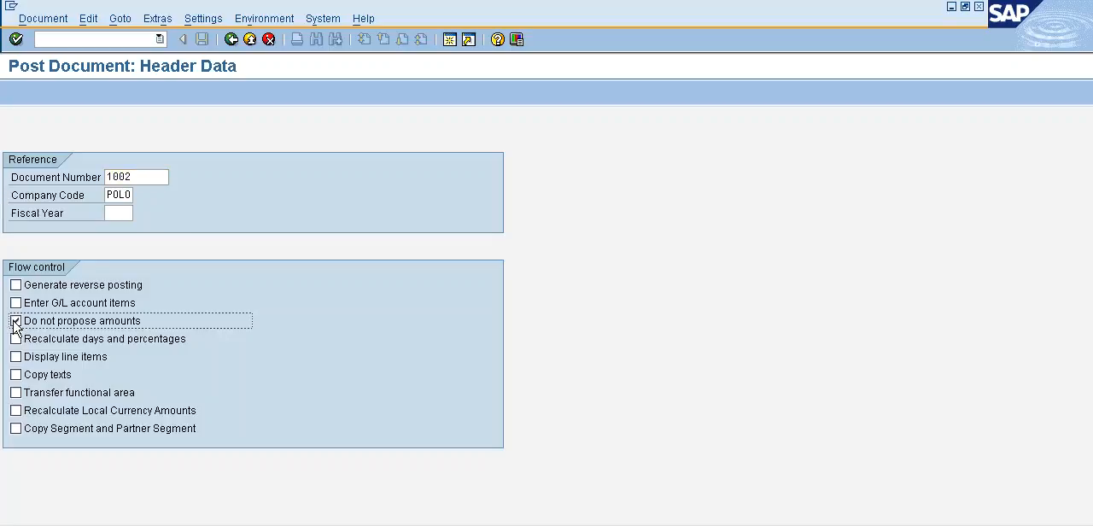
{"action": "left_click", "coordinate": [126, 212]}
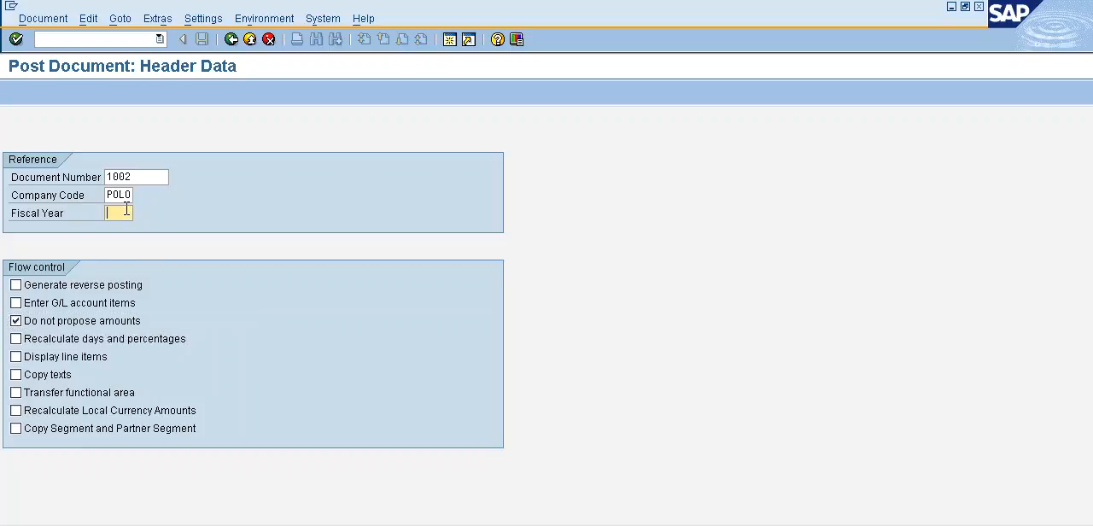
{"action": "type", "text": "2017"}
{"action": "key", "text": "Return"}
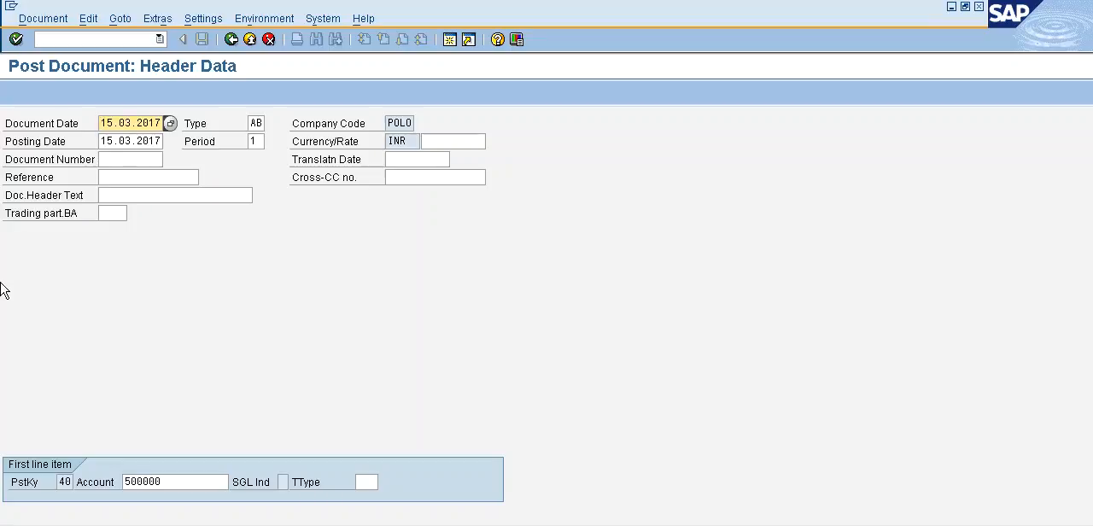
Set the document date and posting date to 15.05.2017 and continue to the salary debit item.
{"action": "type", "text": "5"}
{"action": "left_click", "coordinate": [124, 141]}
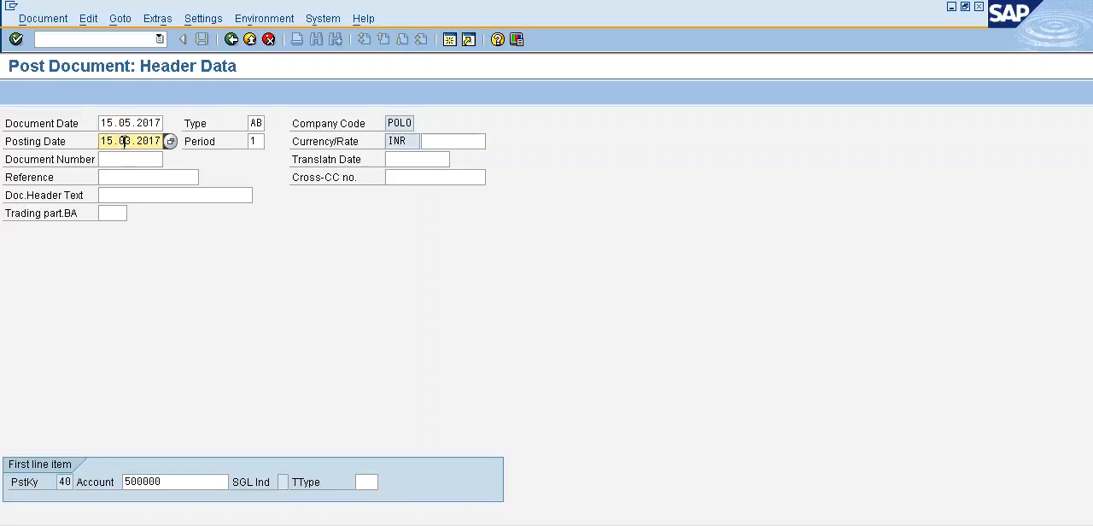
{"action": "type", "text": "5"}
{"action": "key", "text": "Return"}
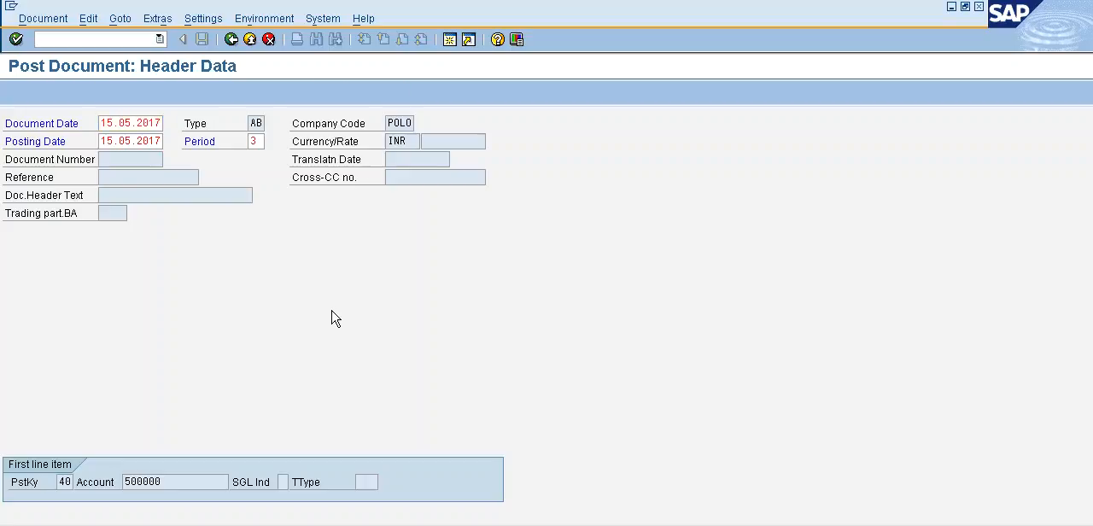
{"action": "key", "text": "Return"}
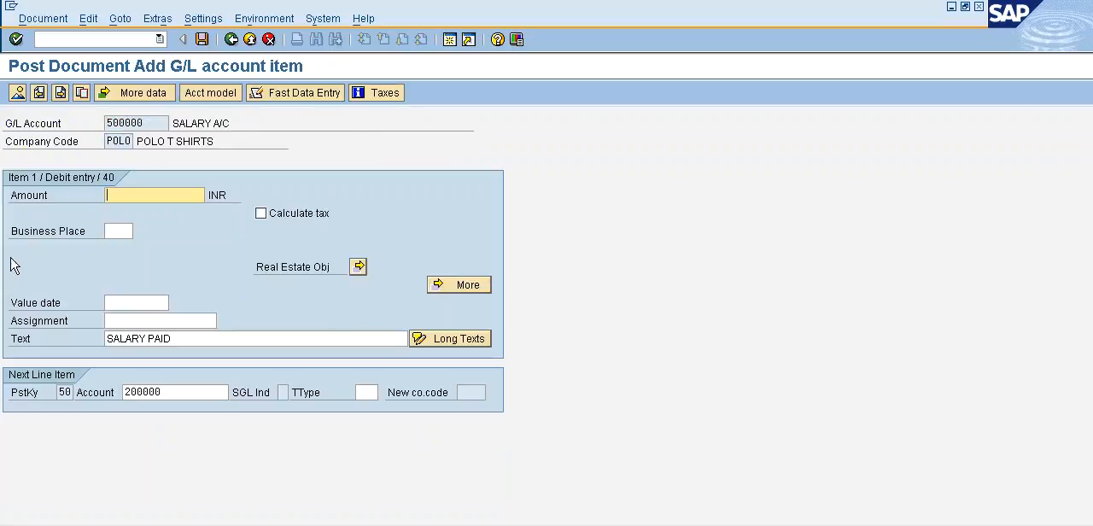
Enter 200000 INR for the salary debit item and * for the bank credit item, and simulate the document.
{"action": "type", "text": "2"}
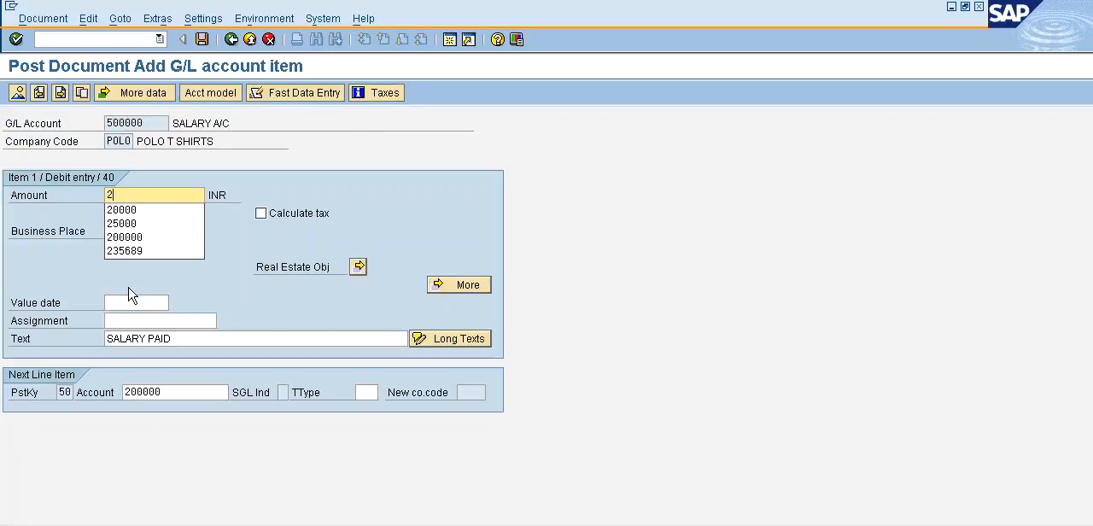
{"action": "type", "text": "00000"}
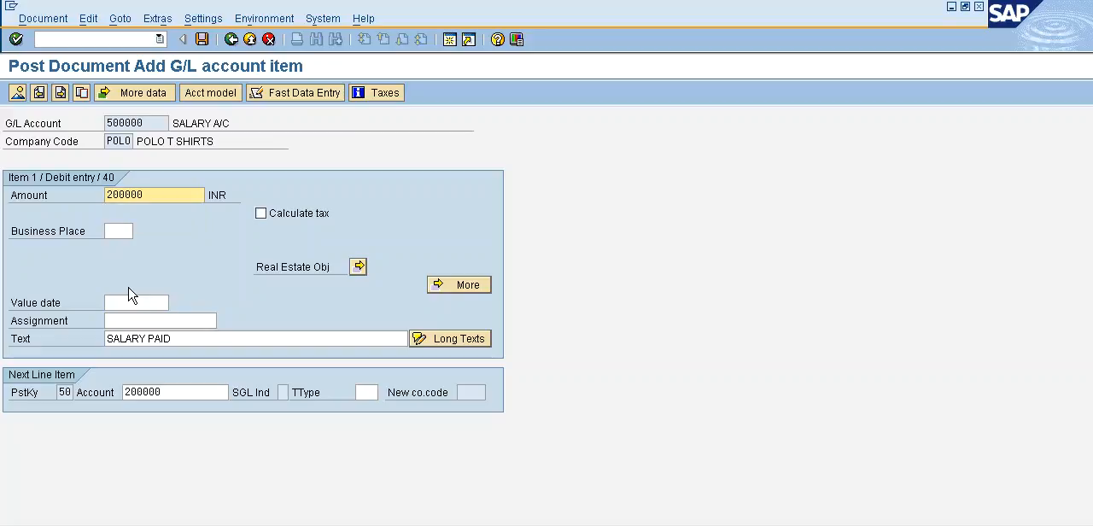
{"action": "key", "text": "Return"}
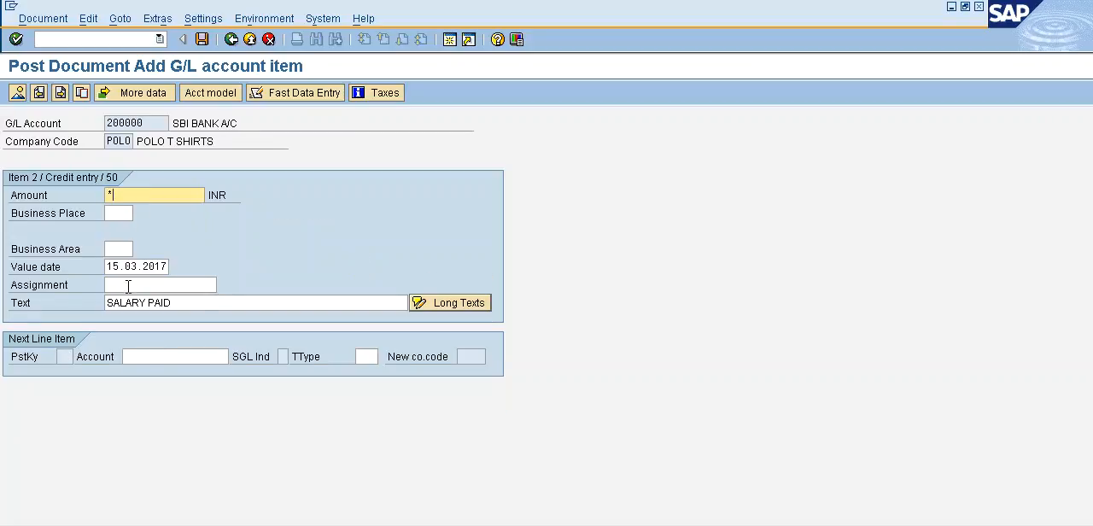
{"action": "left_click", "coordinate": [38, 20]}
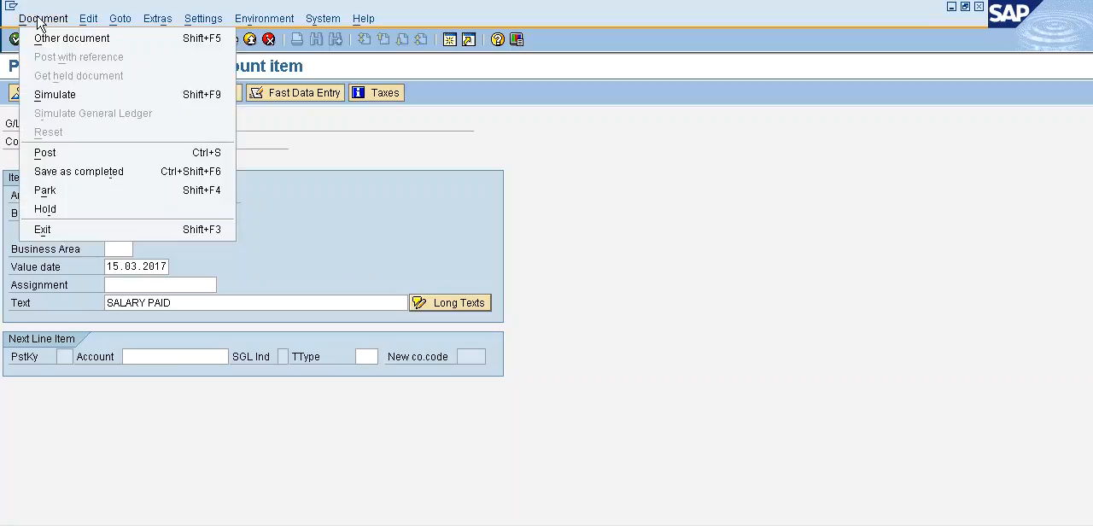
{"action": "left_click", "coordinate": [119, 101]}
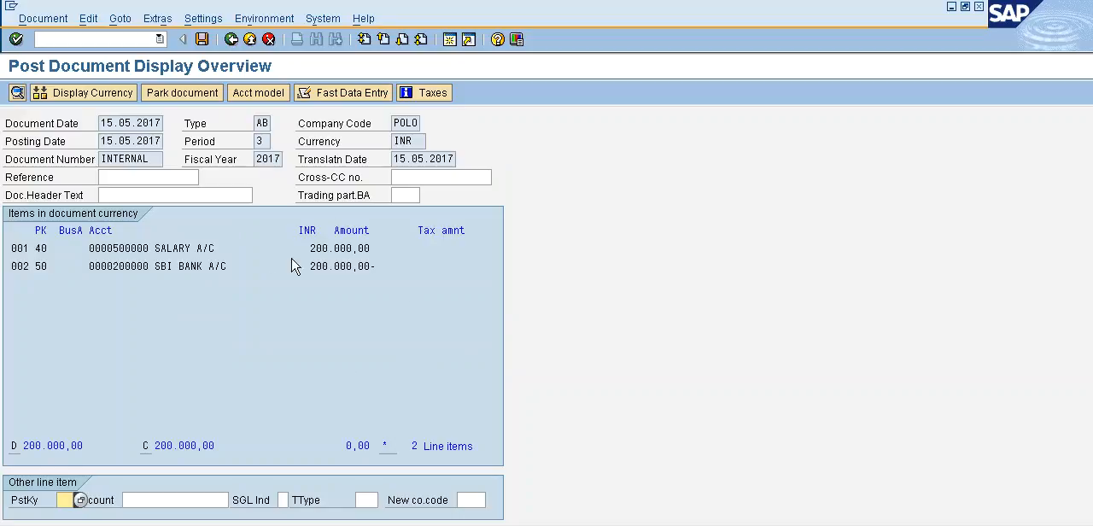